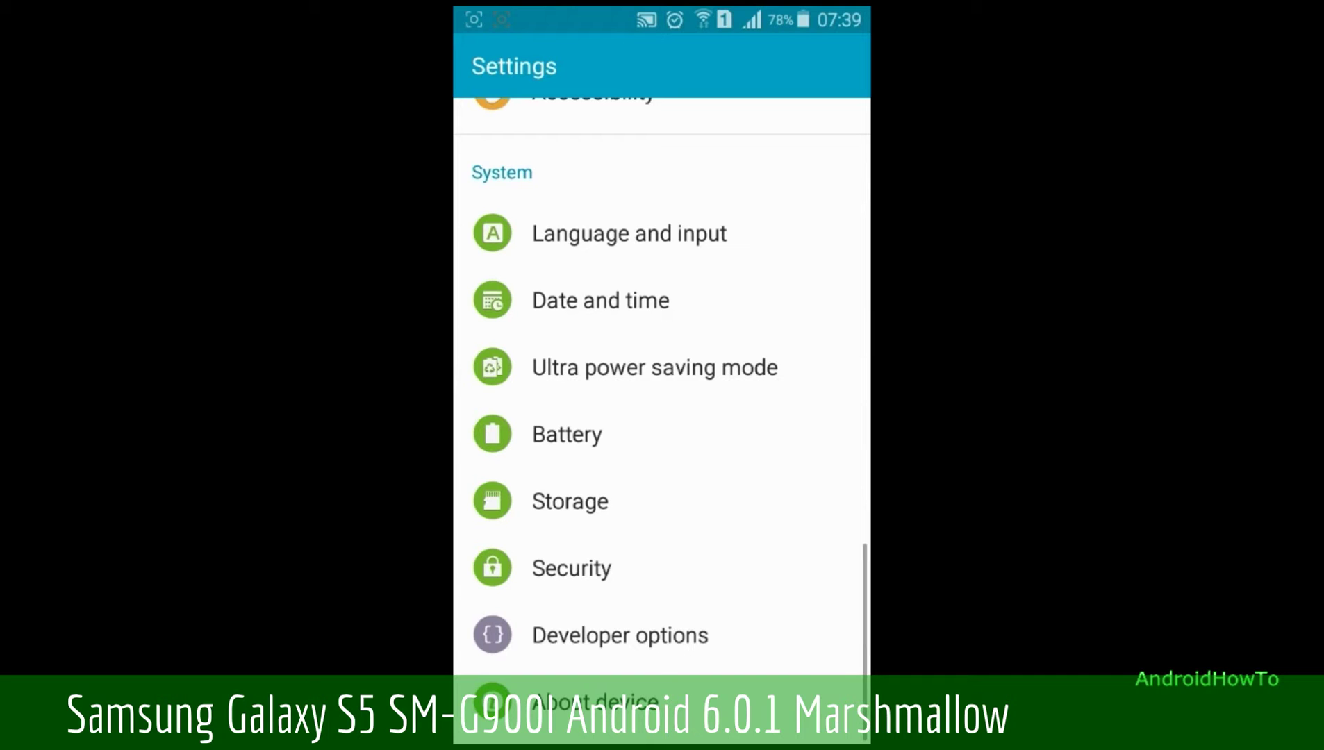
Open the phone's Developer options and turn on USB debugging
{"action": "scroll", "coordinate": [661, 382], "scroll_direction": "up", "scroll_amount": 15}
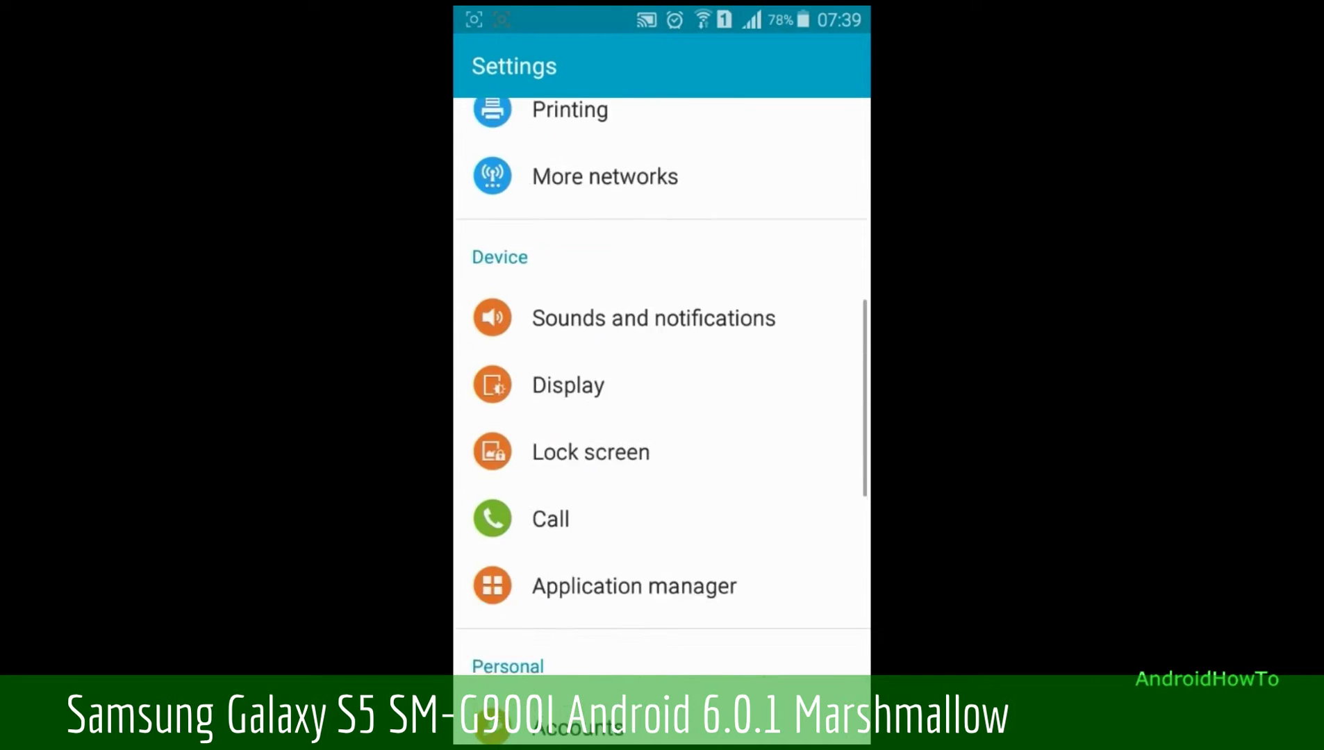
{"action": "scroll", "coordinate": [661, 417], "scroll_direction": "down", "scroll_amount": 9}
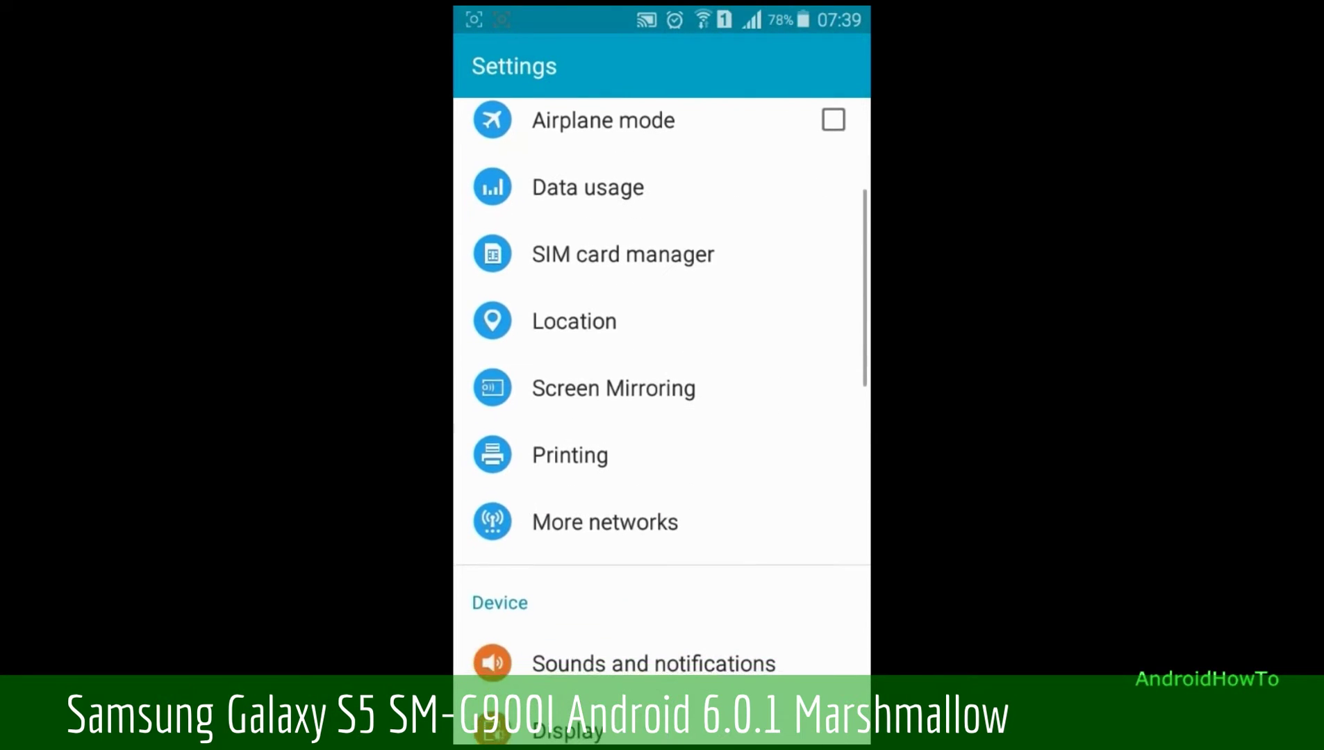
{"action": "scroll", "coordinate": [661, 417], "scroll_direction": "down", "scroll_amount": 9}
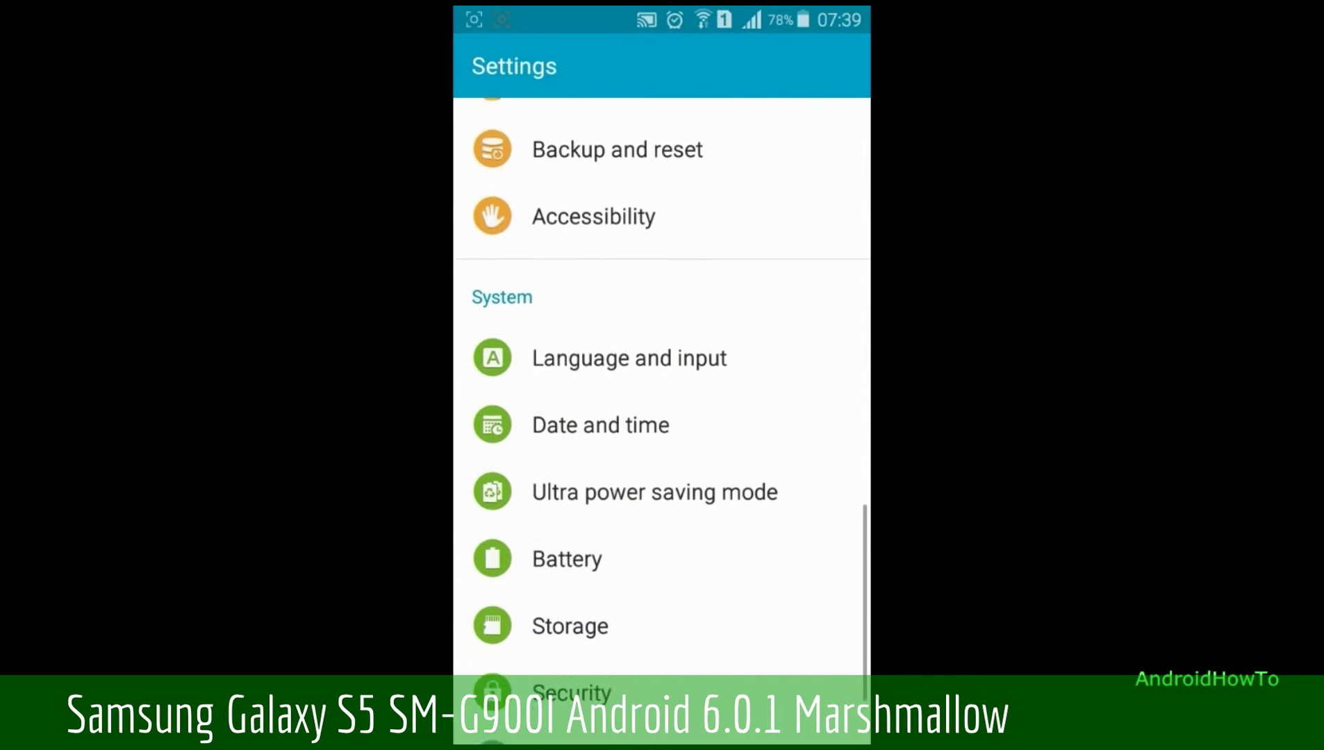
{"action": "scroll", "coordinate": [661, 417], "scroll_direction": "down", "scroll_amount": 1}
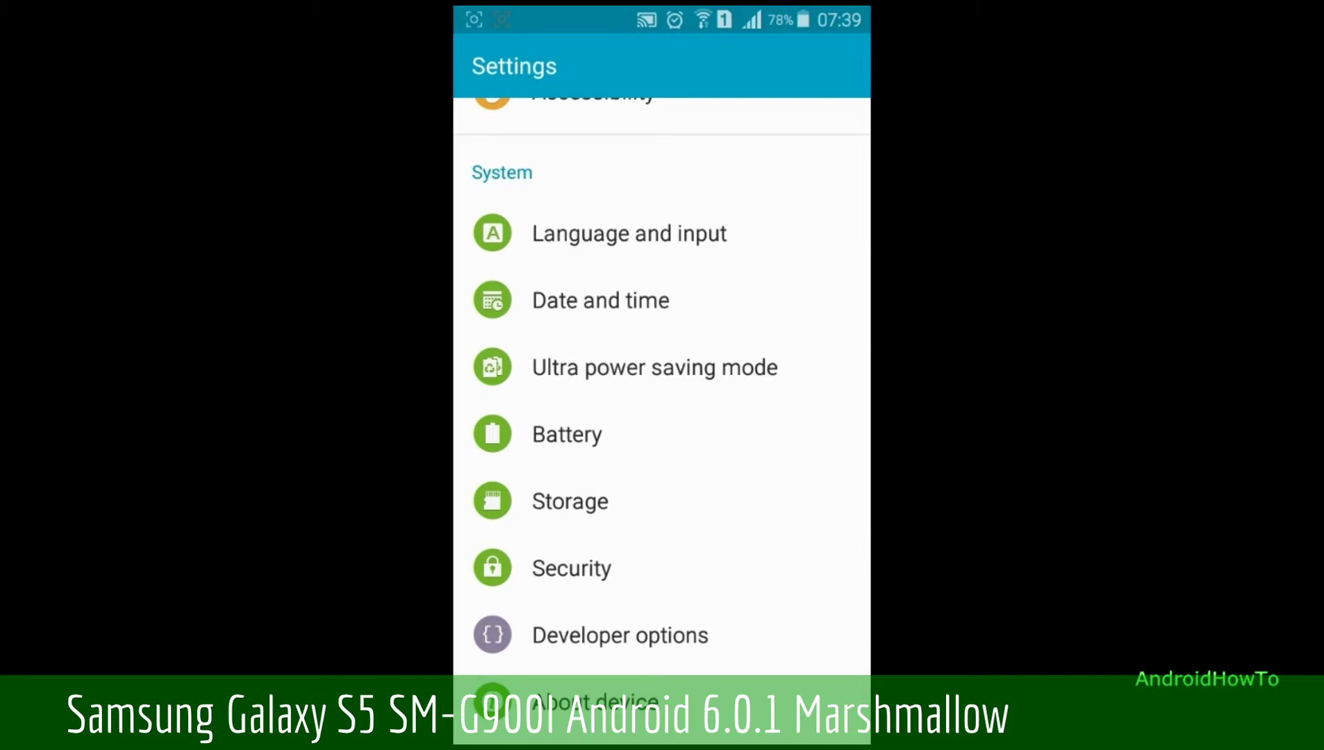
{"action": "left_click", "coordinate": [620, 635]}
{"action": "scroll", "coordinate": [661, 417], "scroll_direction": "down", "scroll_amount": 4}
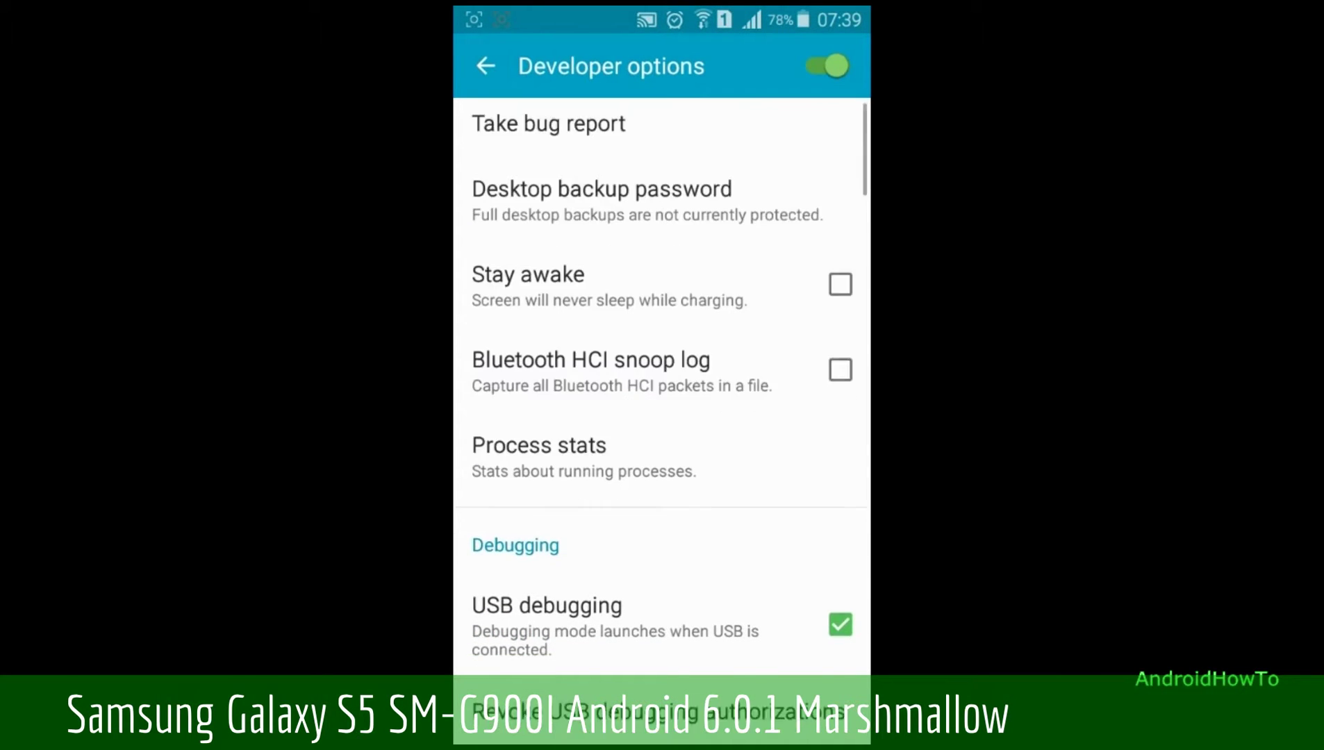
{"action": "left_click", "coordinate": [662, 364]}
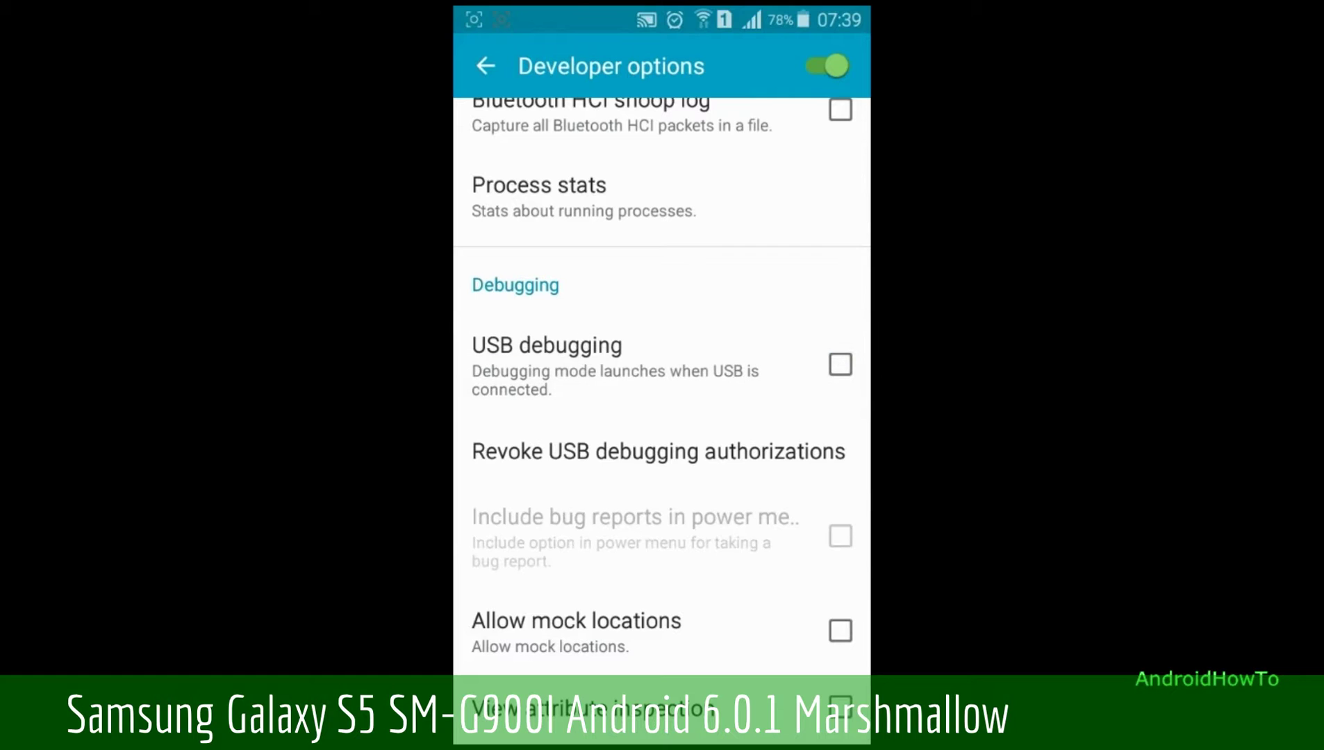
{"action": "left_click", "coordinate": [625, 365]}
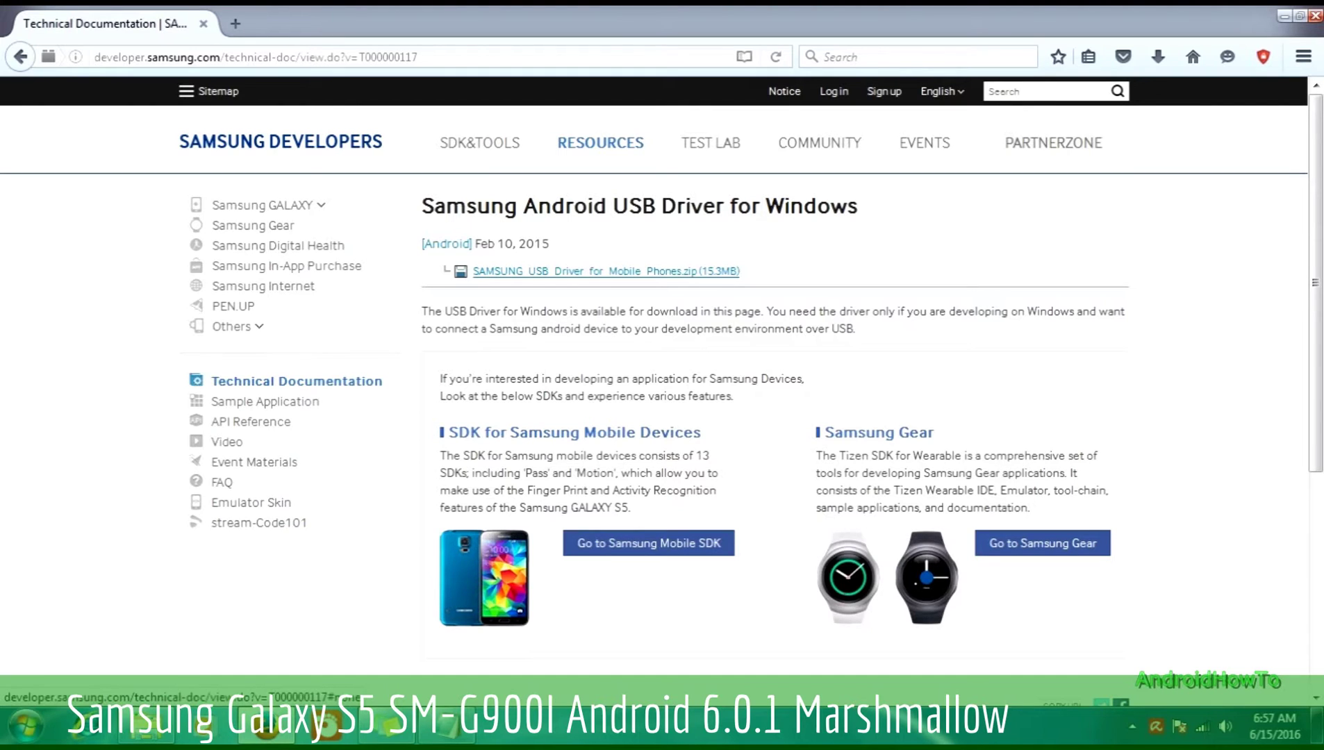
Switch to Firefox on the PC and save SAMSUNG_USB_Driver_for_Mobile_Phones.zip from the Samsung Android USB Driver for Windows page
{"action": "left_click_drag", "start_coordinate": [740, 271], "coordinate": [473, 271]}
{"action": "left_click", "coordinate": [605, 271]}
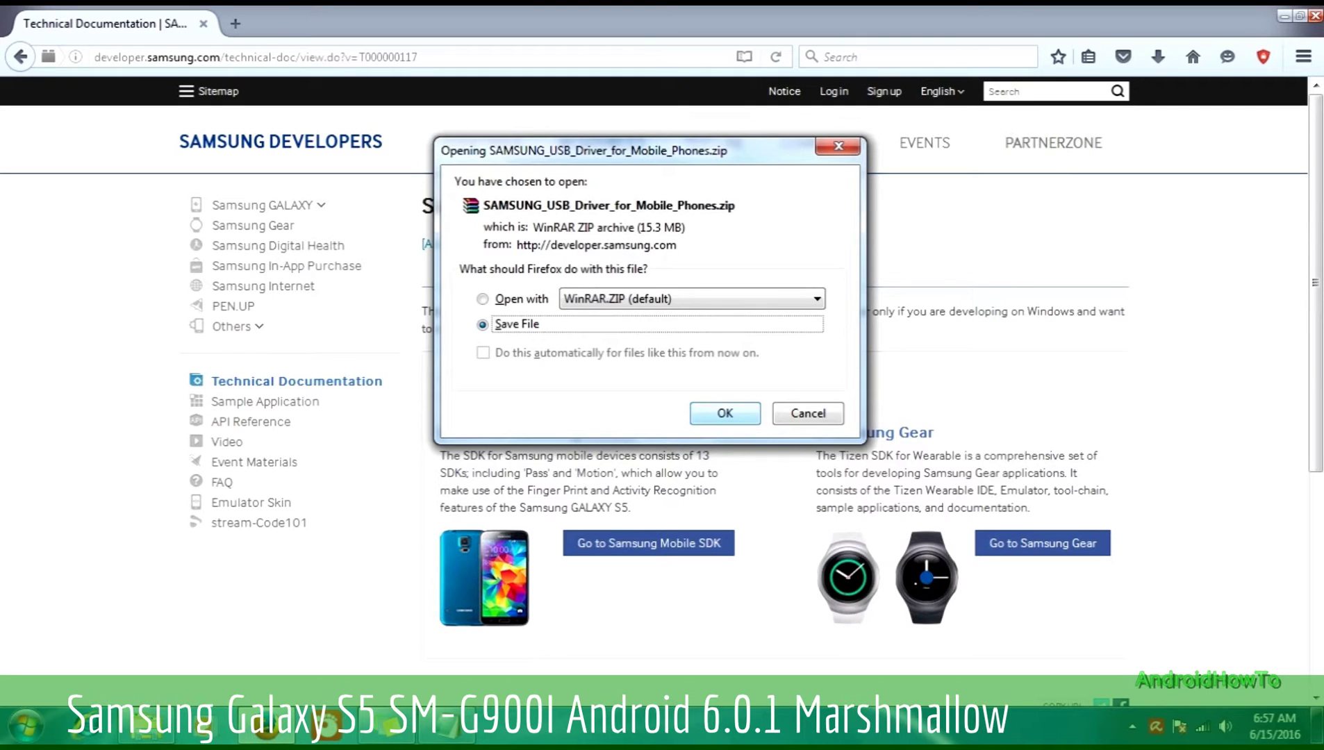
{"action": "left_click", "coordinate": [724, 414]}
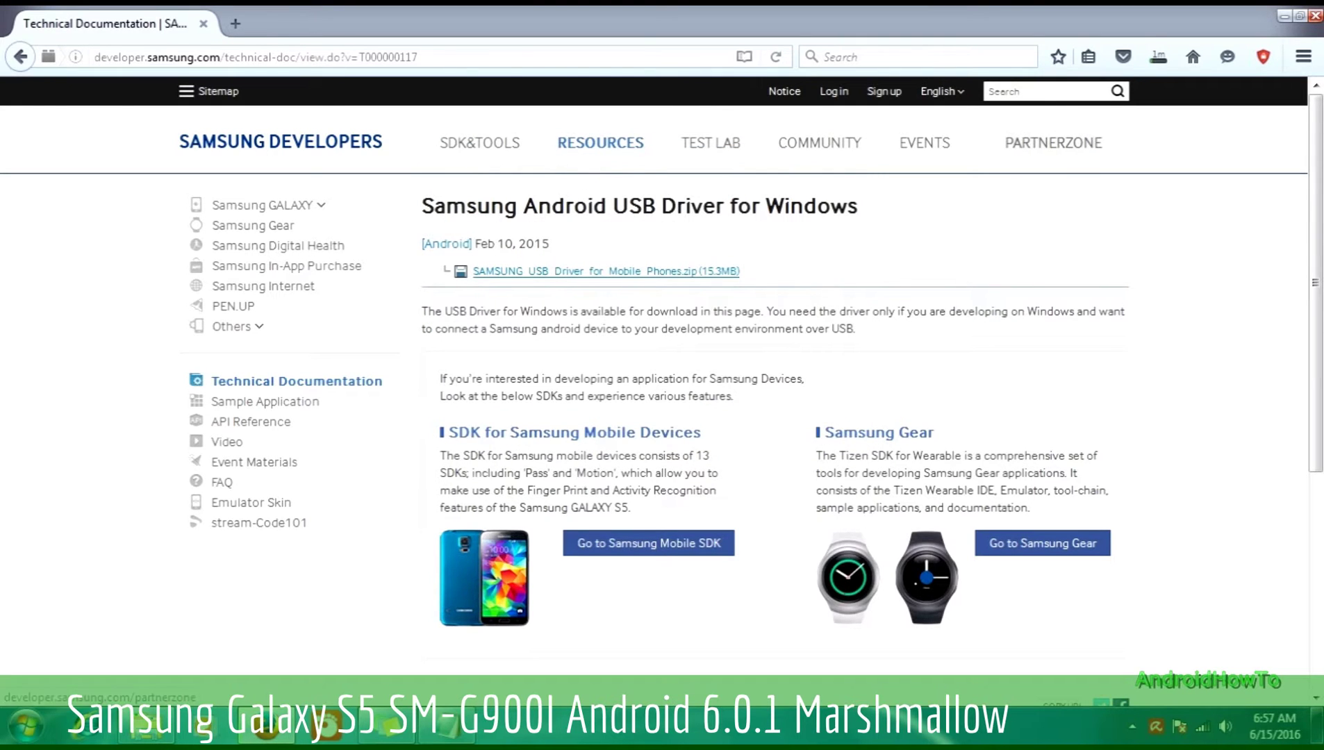
Open the newly downloaded USB driver archive in WinRAR and dismiss the licence purchase reminder
{"action": "left_click", "coordinate": [1157, 57]}
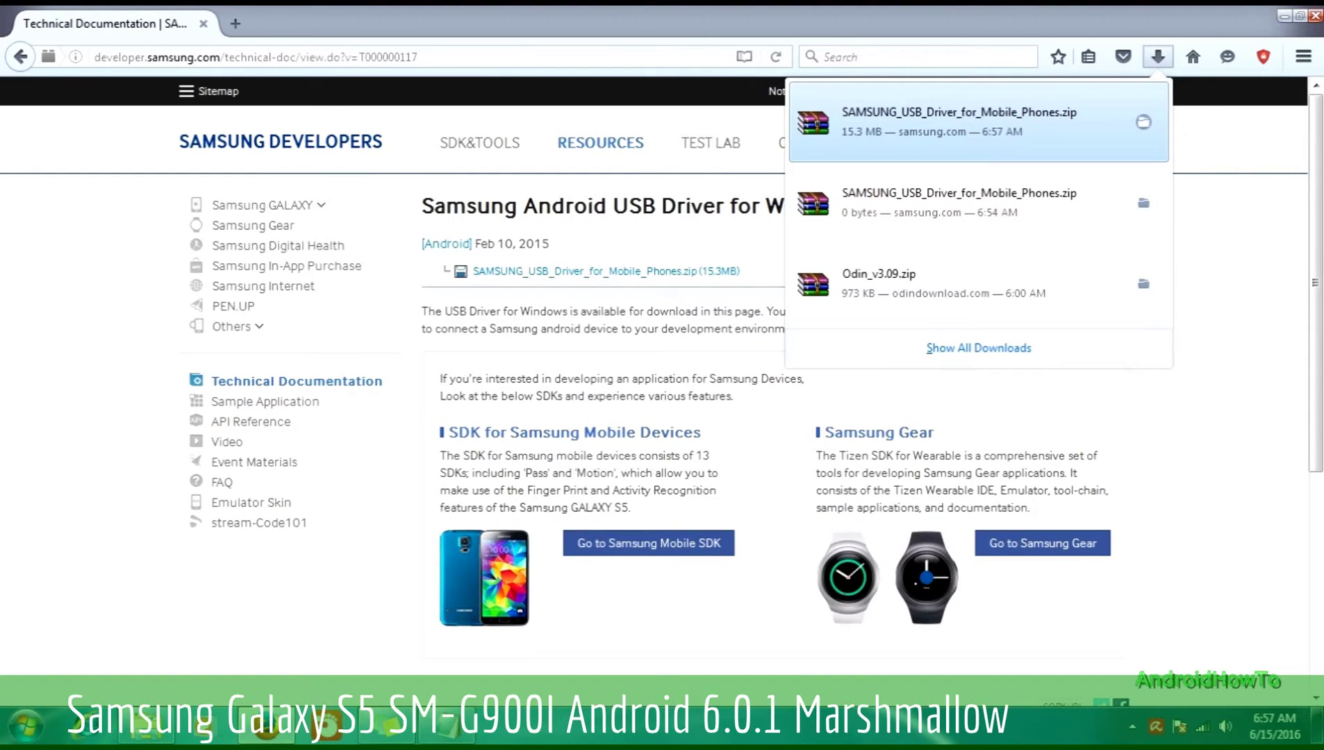
{"action": "left_click", "coordinate": [966, 121]}
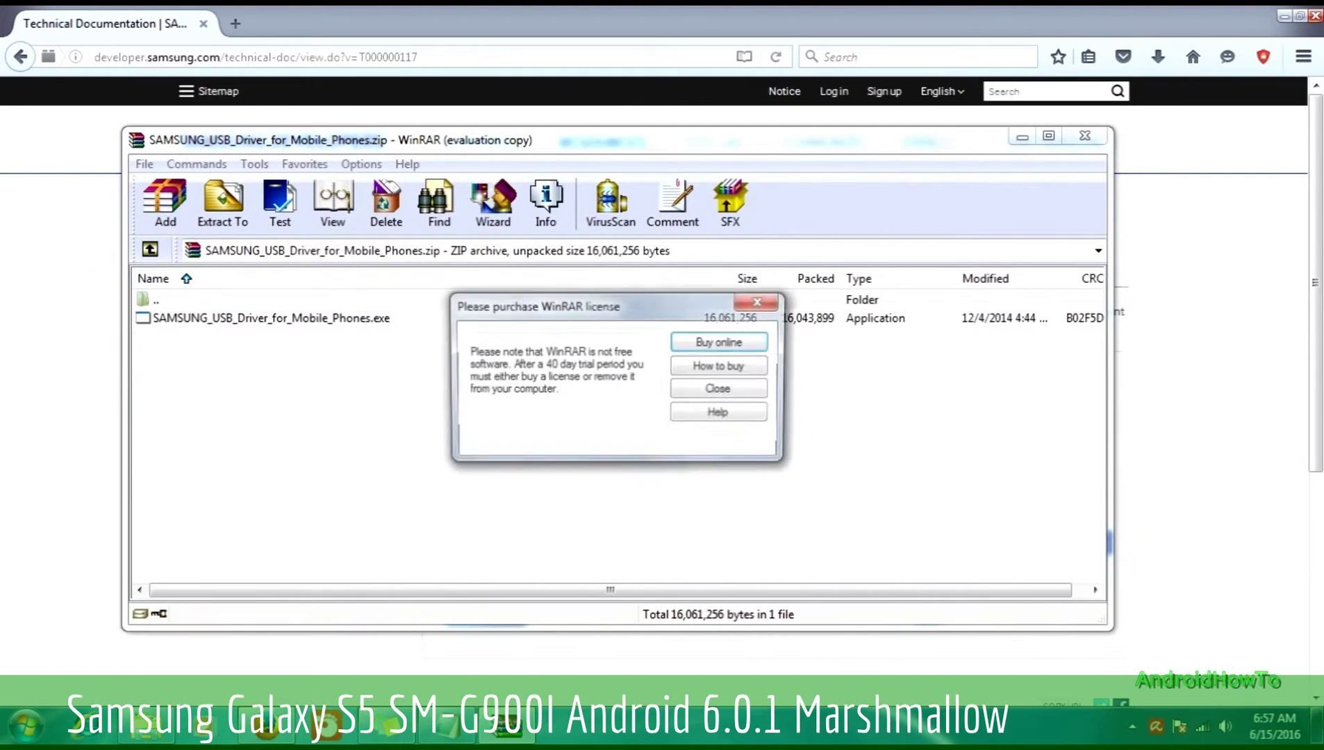
{"action": "left_click", "coordinate": [715, 387]}
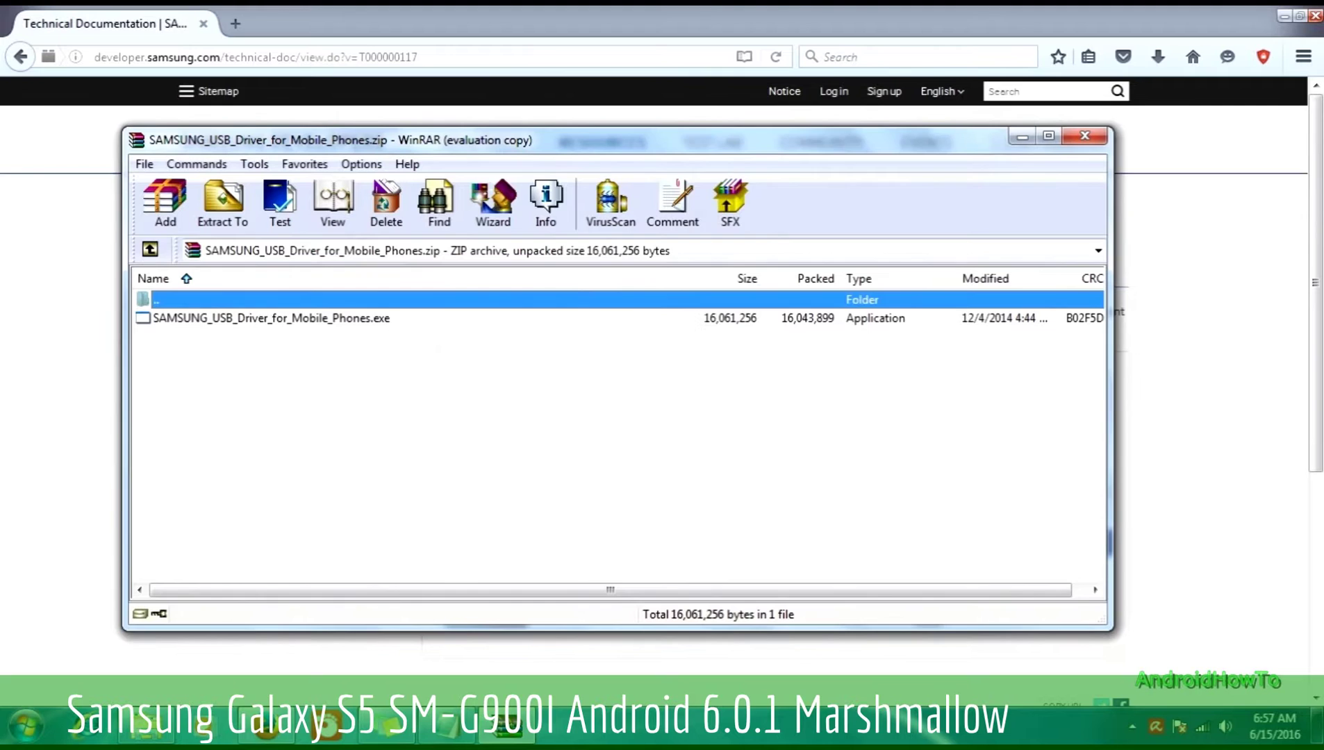
Extract SAMSUNG_USB_Driver_for_Mobile_Phones.exe to the desktop folder SETUP Files and close the archive
{"action": "left_click", "coordinate": [271, 318]}
{"action": "left_click", "coordinate": [223, 203]}
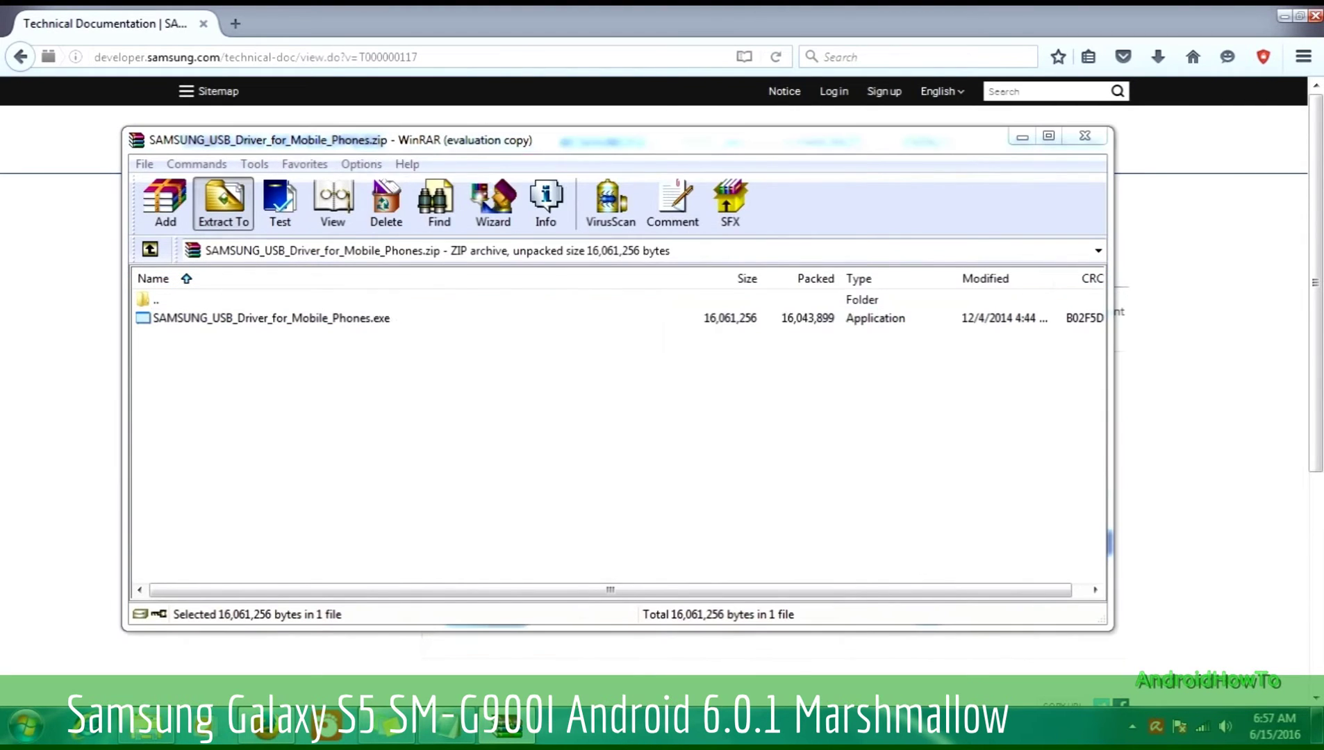
{"action": "left_click", "coordinate": [675, 396]}
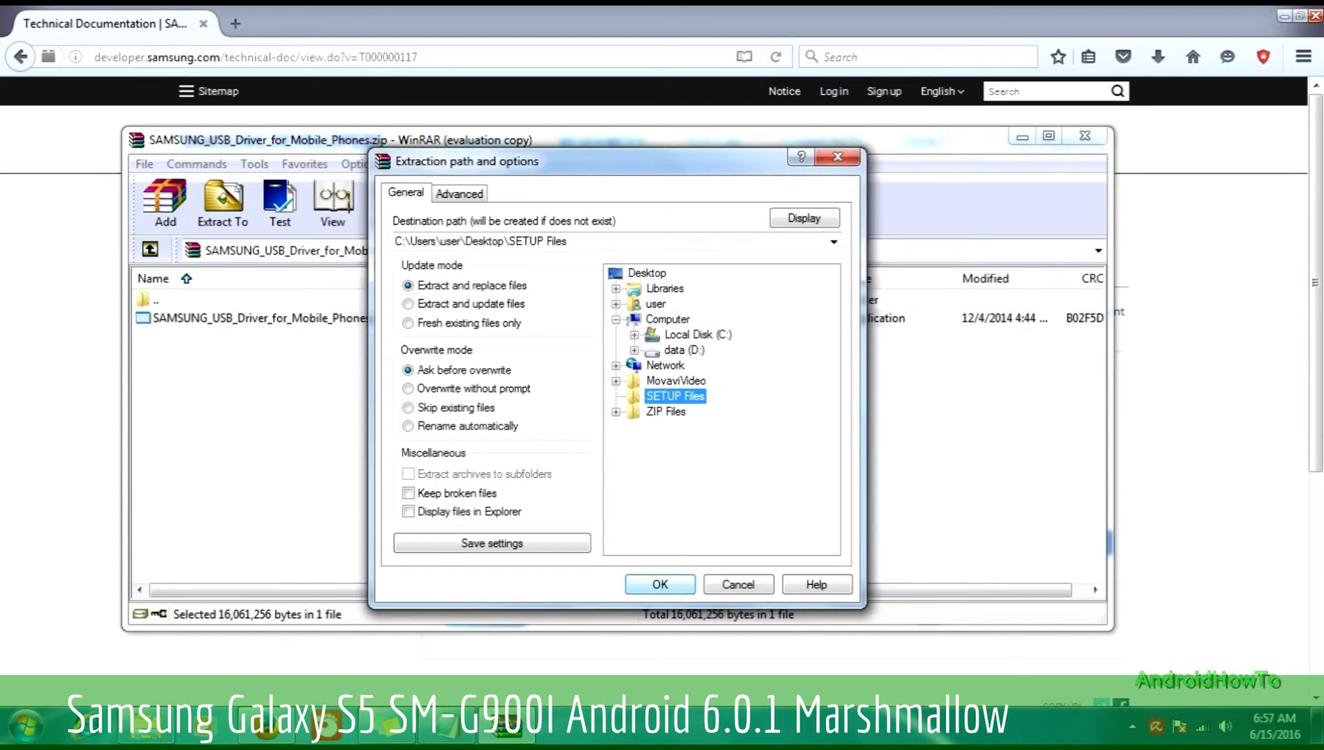
{"action": "key", "text": "Return"}
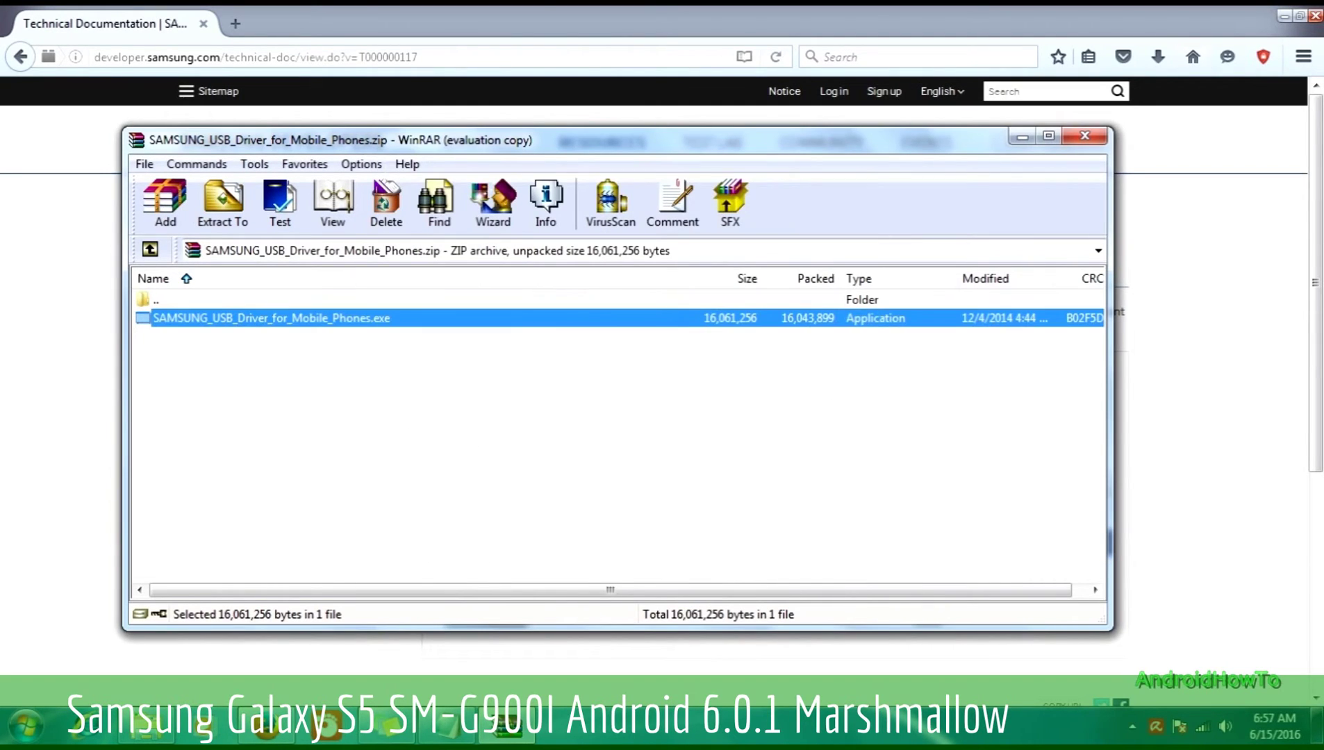
{"action": "left_click", "coordinate": [1085, 135]}
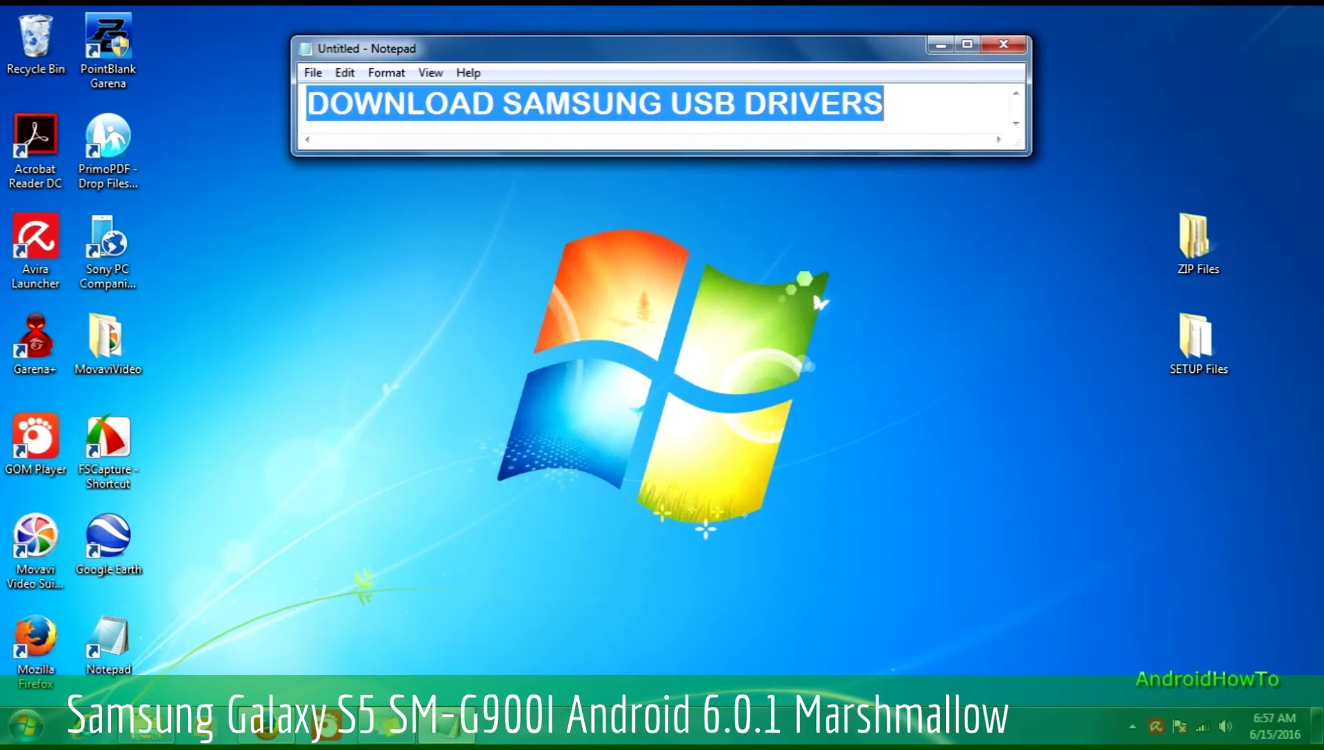
Launch the SAMSUNG_USB_Driver_for_Mobile_Phones installer from the SETUP Files folder on the desktop
{"action": "left_click", "coordinate": [1198, 344]}
{"action": "double_click", "coordinate": [1198, 344]}
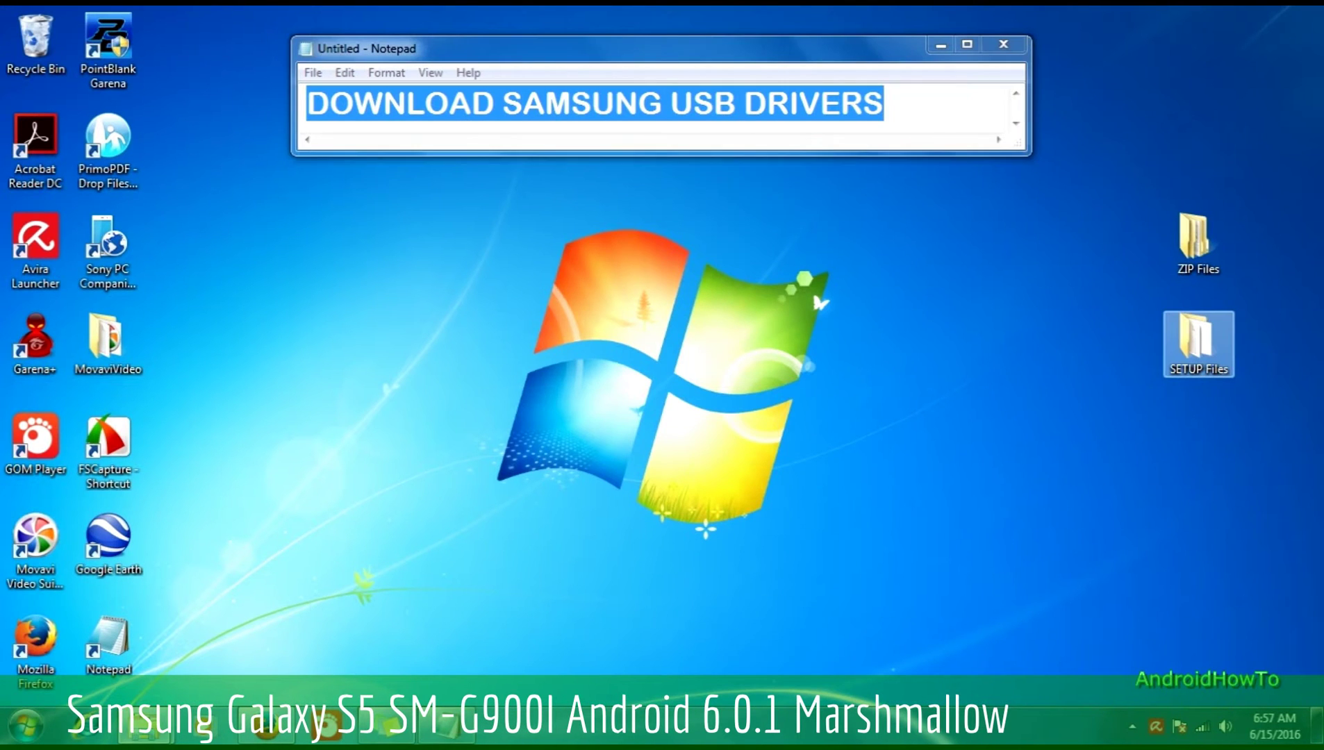
{"action": "double_click", "coordinate": [663, 327]}
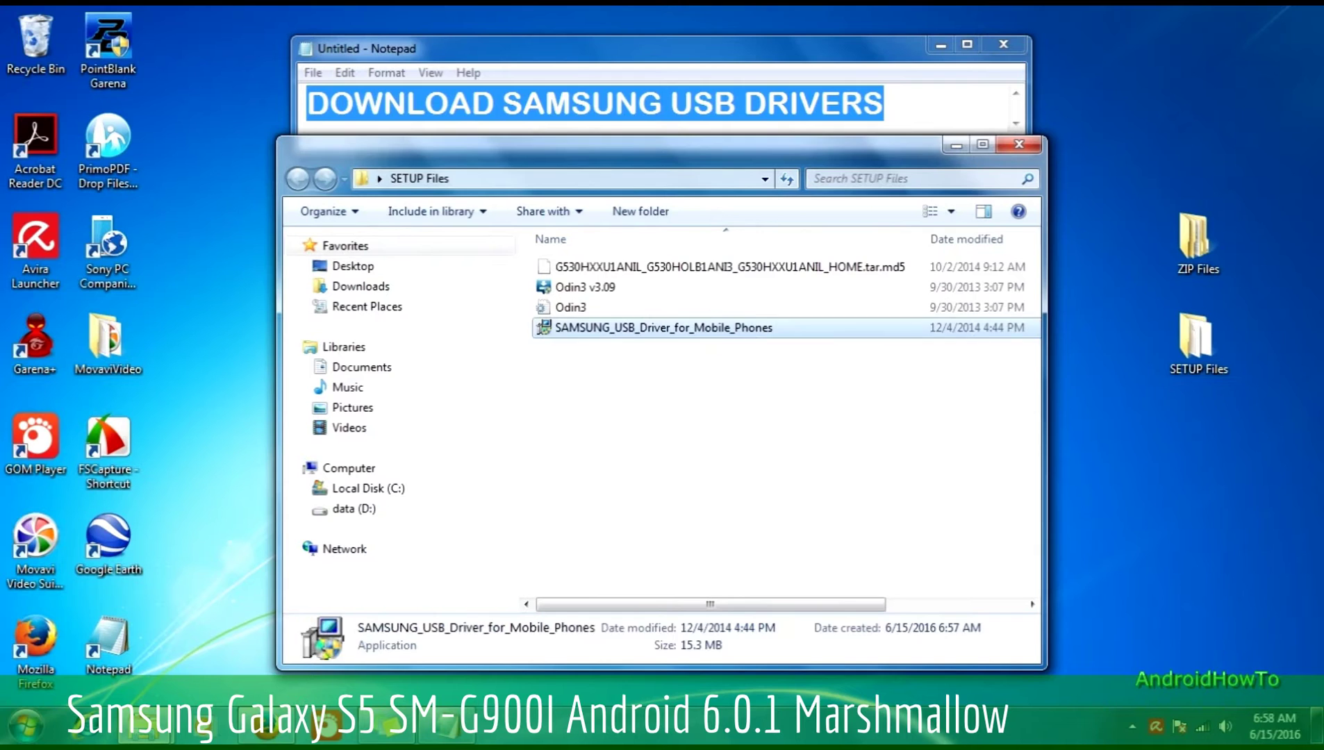
Install the Samsung USB driver with US English and United States of America in the default location, finish the wizard and close the folder
{"action": "key", "text": "Return"}
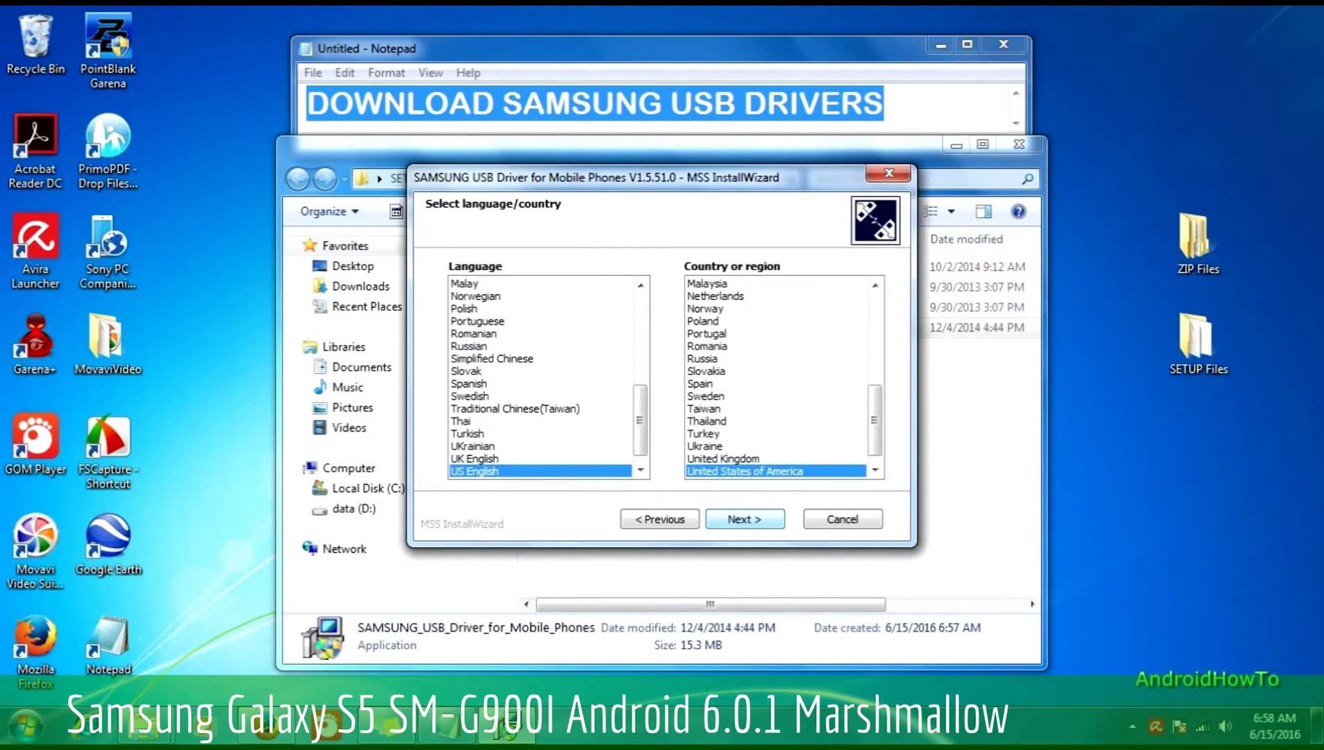
{"action": "key", "text": "Return"}
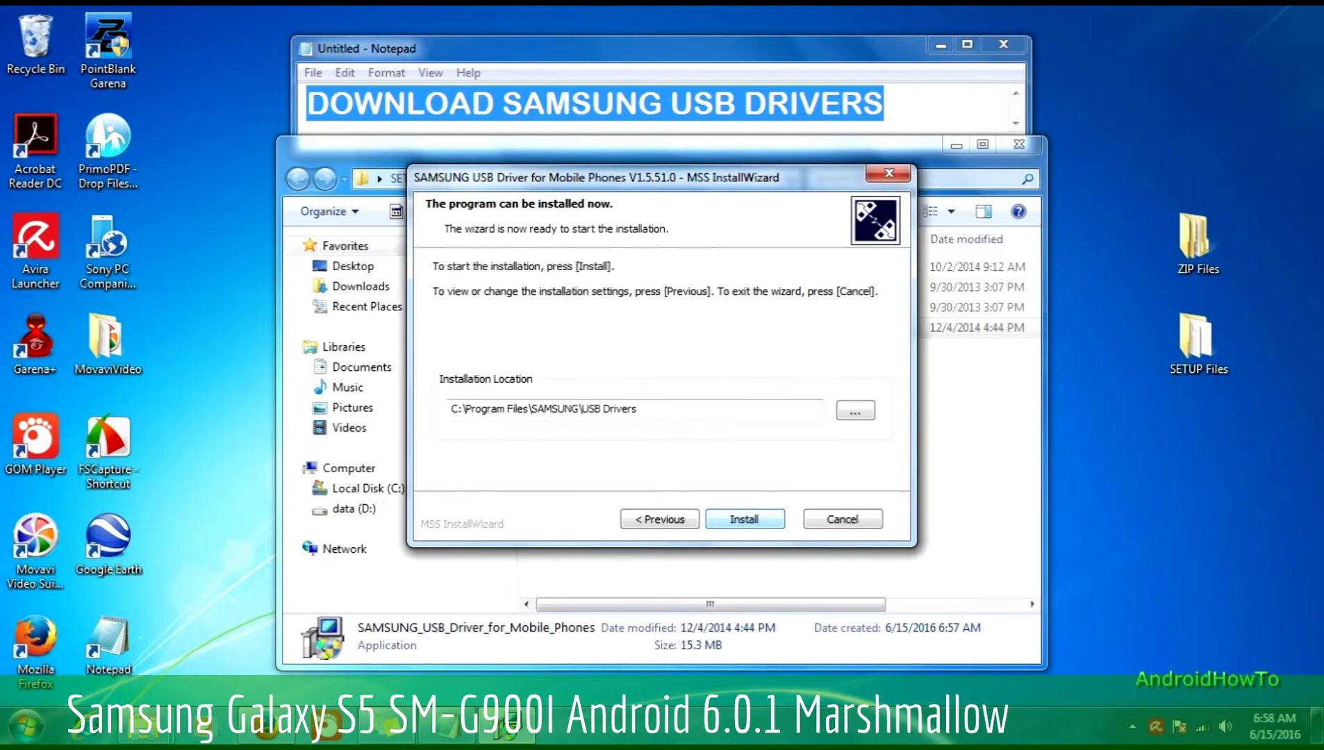
{"action": "key", "text": "Return"}
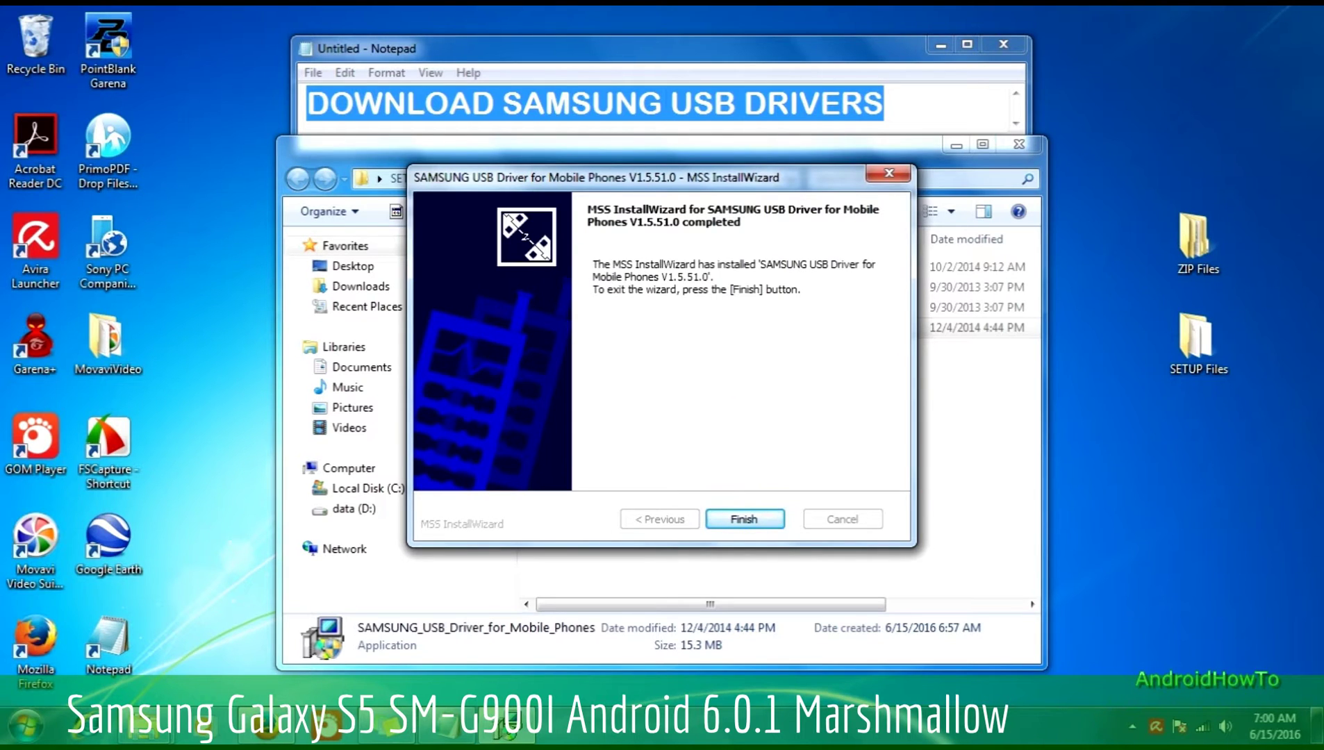
{"action": "key", "text": "Return"}
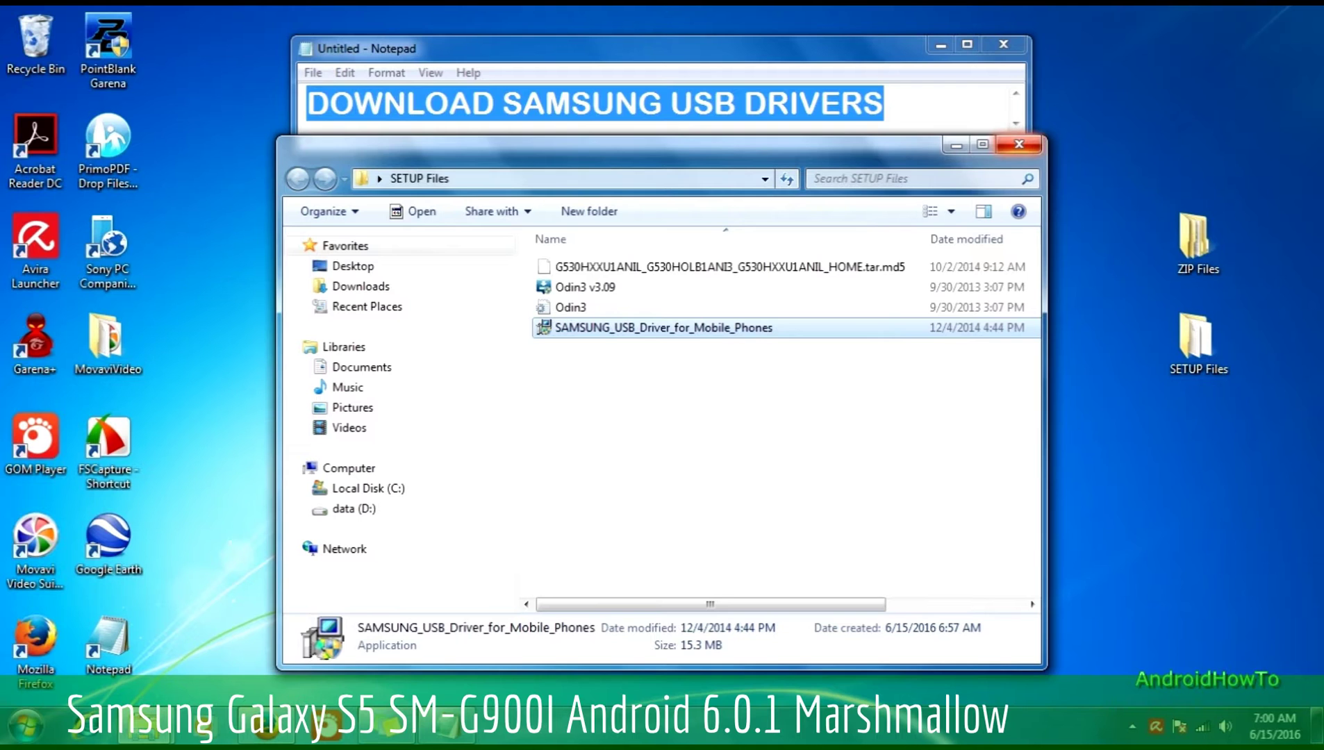
{"action": "left_click", "coordinate": [1019, 144]}
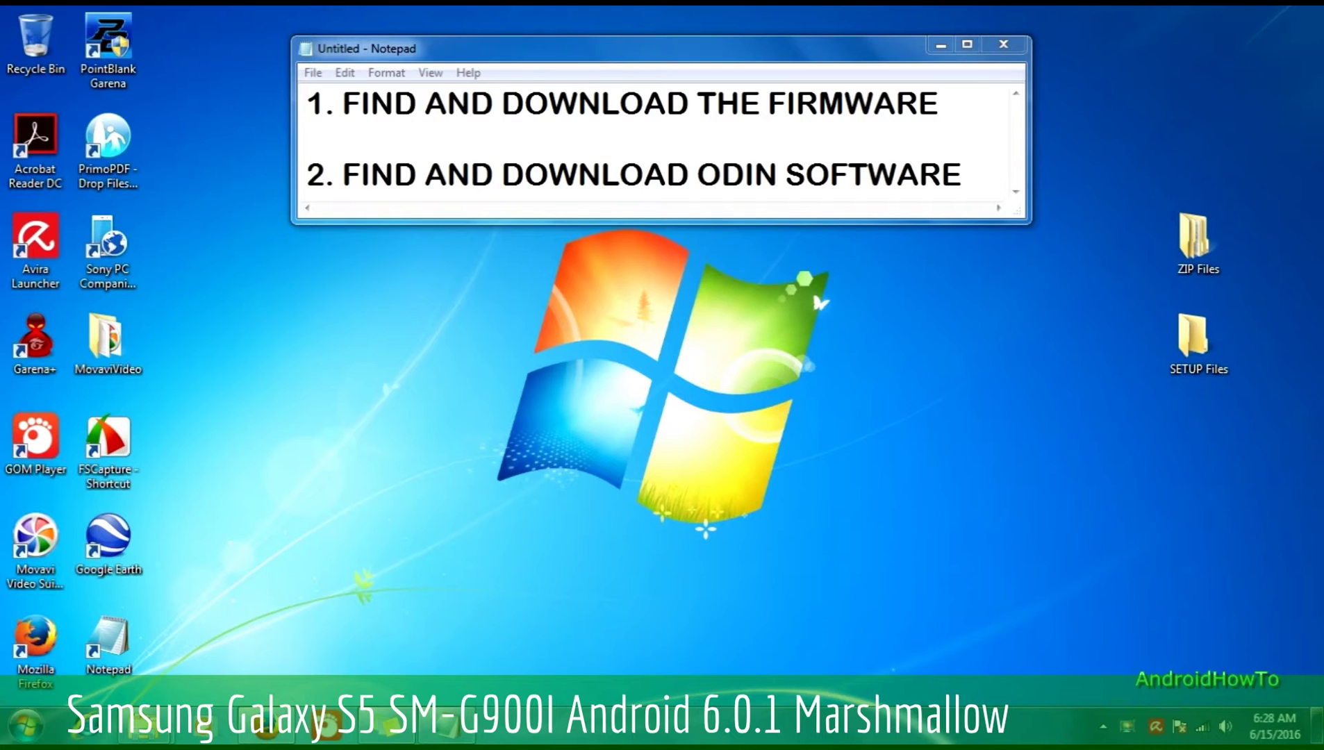
Switch to Firefox and search SamMobile's firmware database for SM-G530H (GALAXY GRAND PRIME)
{"action": "left_click_drag", "start_coordinate": [307, 103], "coordinate": [939, 102]}
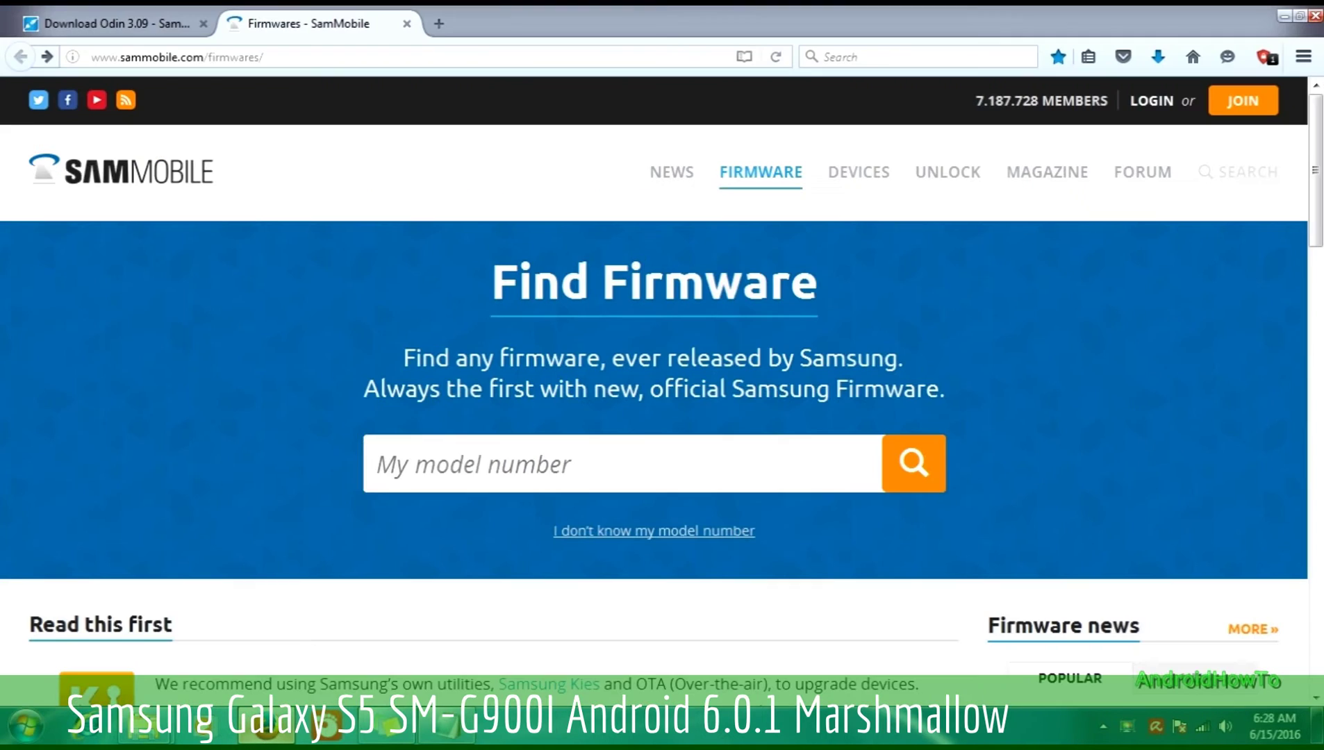
{"action": "left_click", "coordinate": [380, 464]}
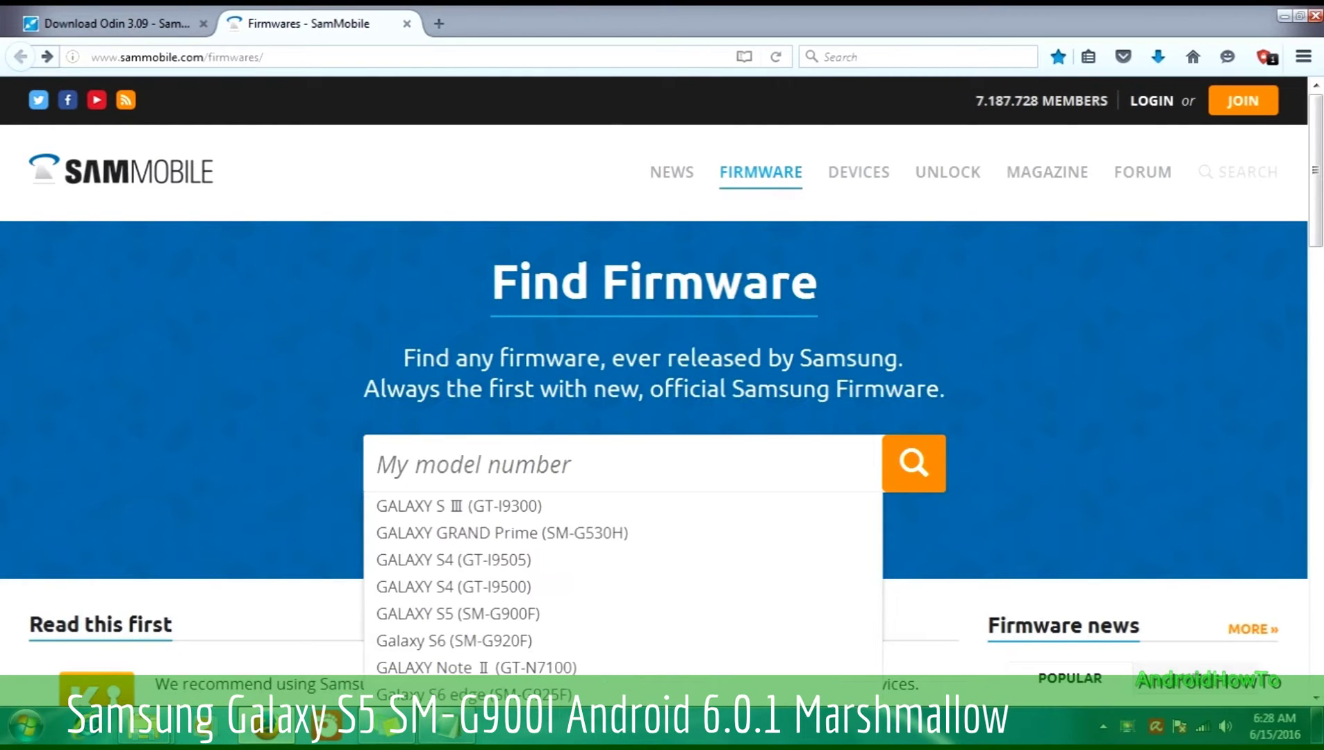
{"action": "type", "text": "SM-"}
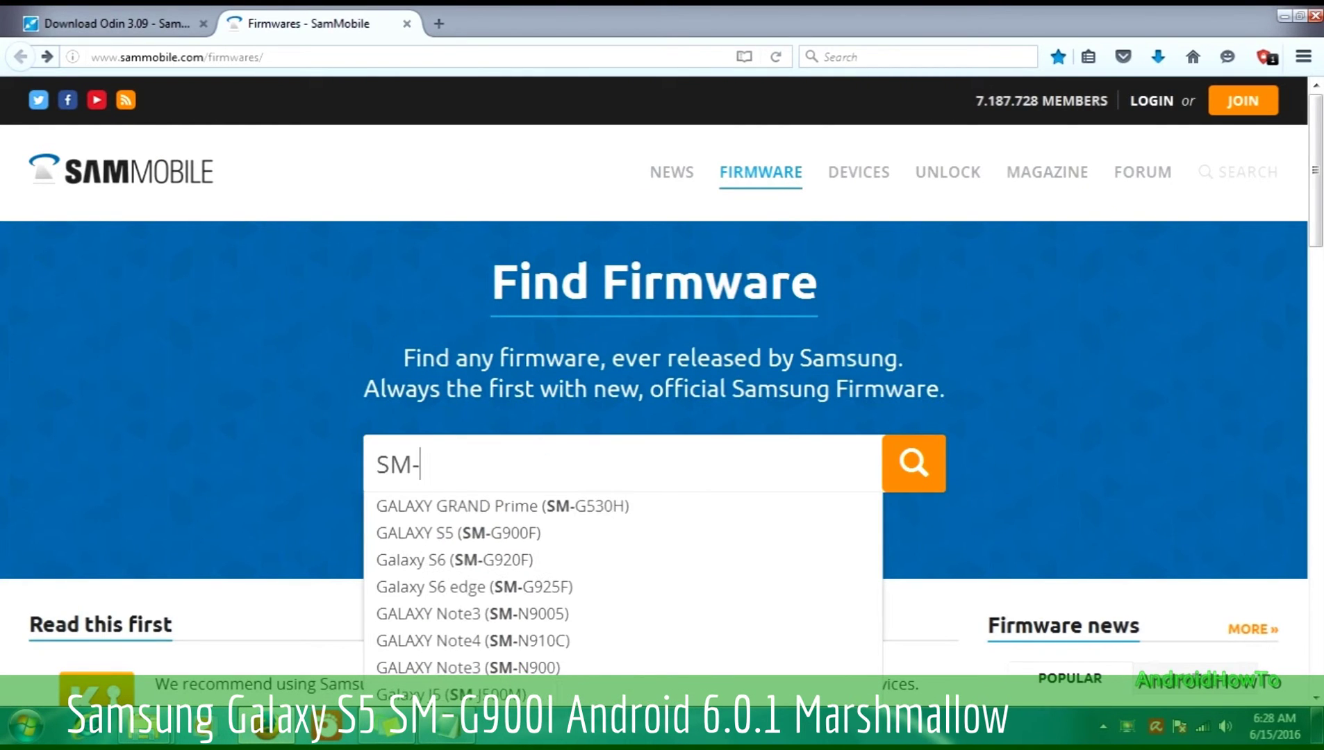
{"action": "type", "text": "G530H"}
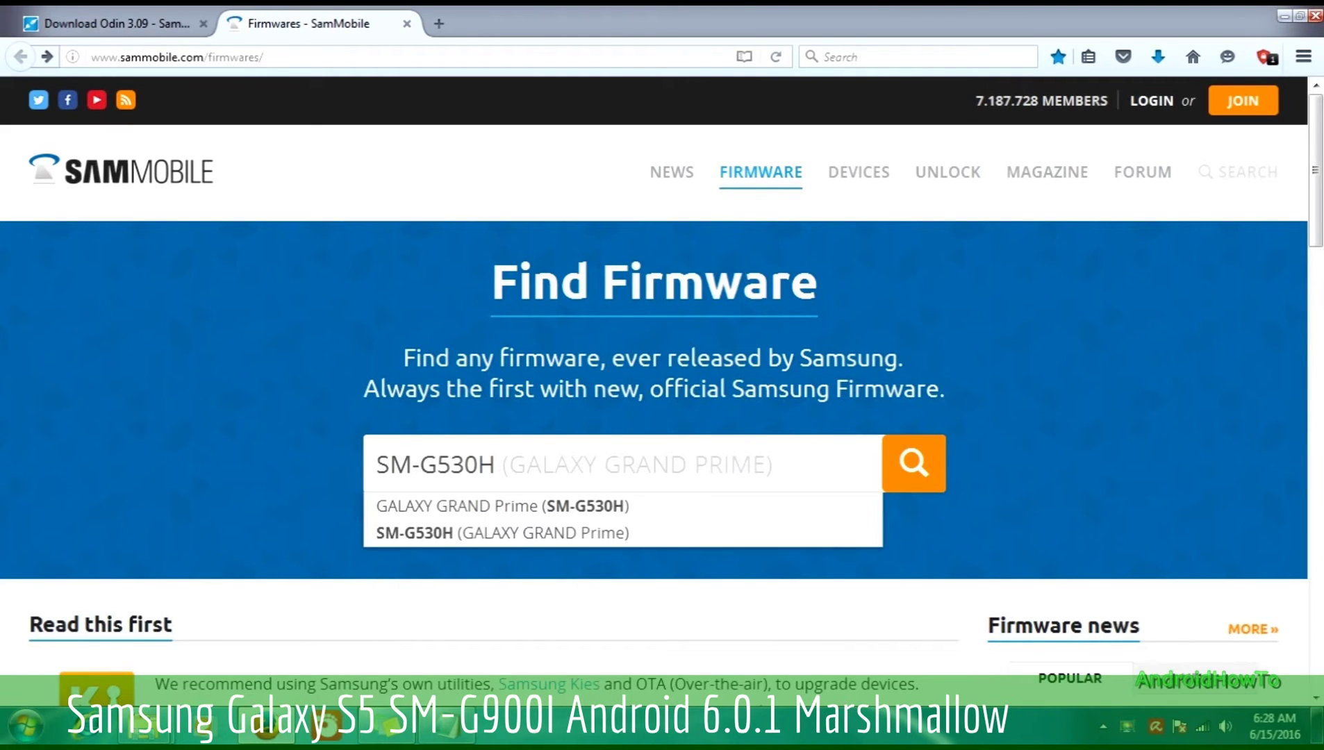
{"action": "key", "text": "Down"}
{"action": "key", "text": "Return"}
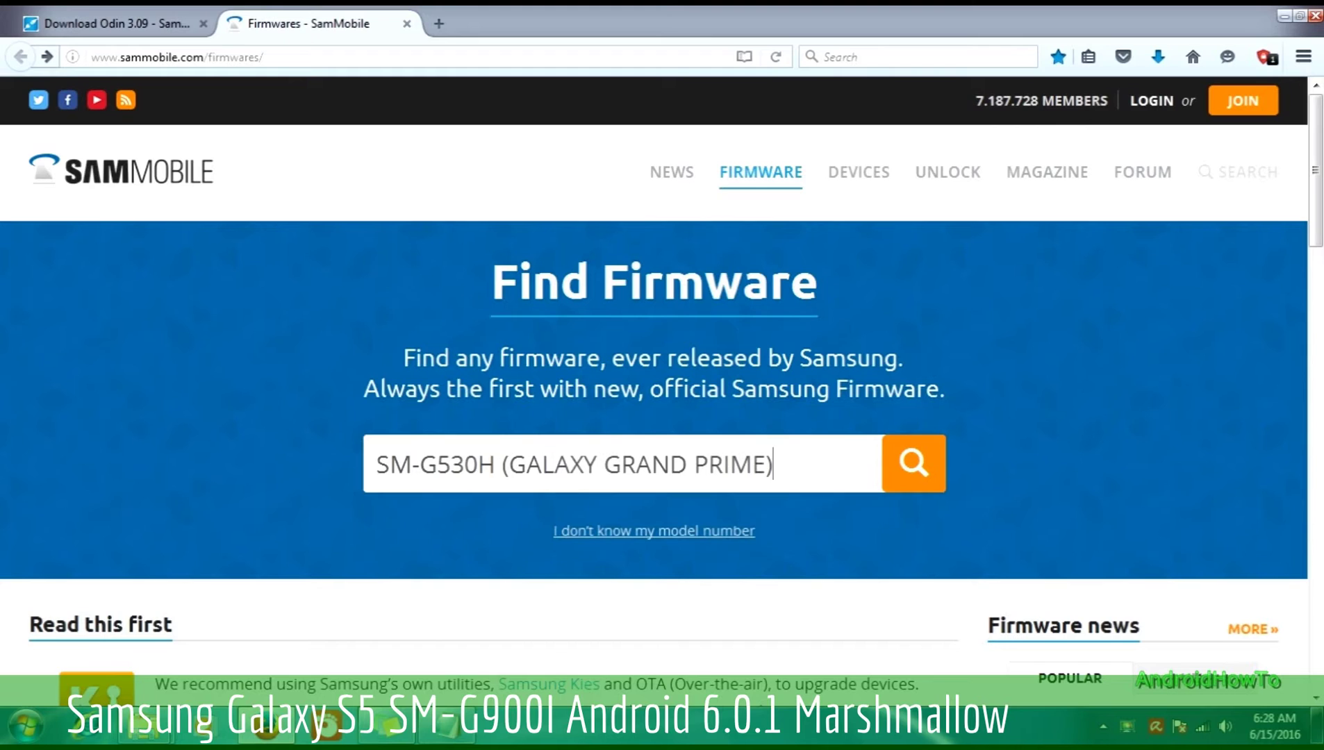
{"action": "key", "text": "Return"}
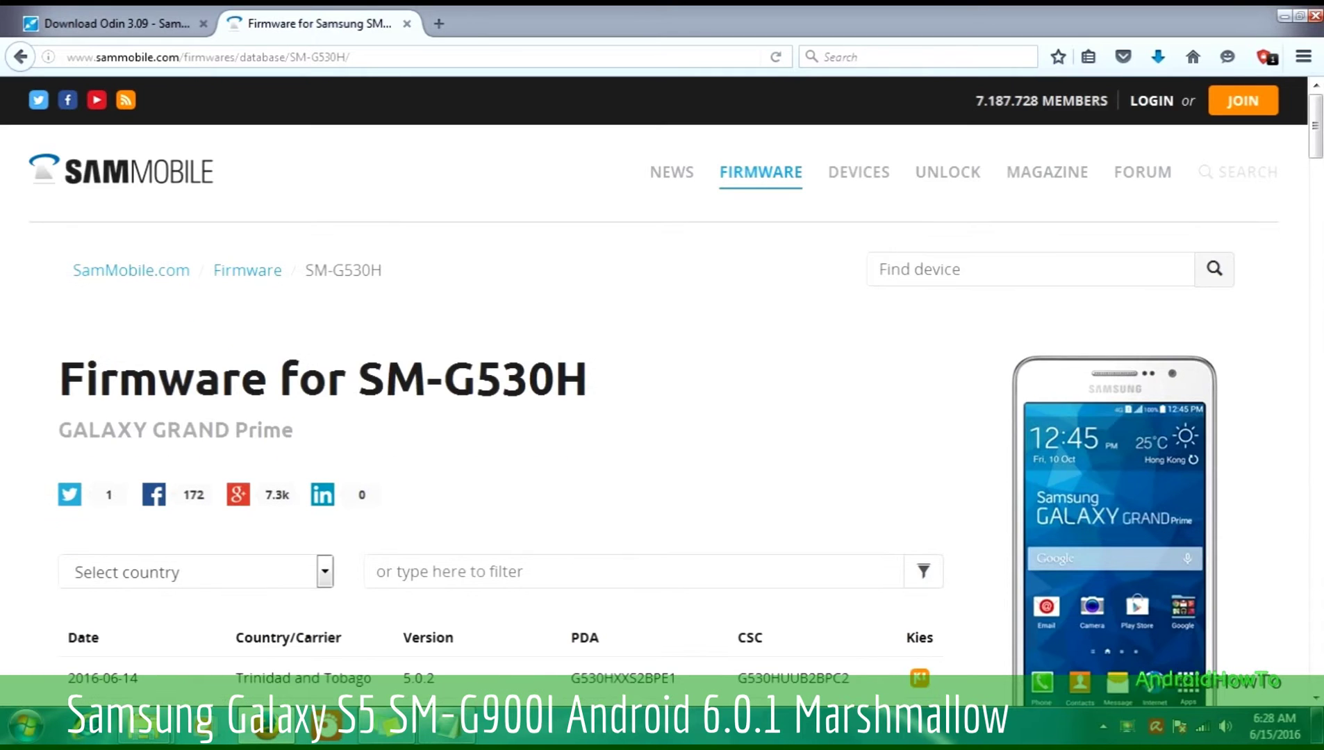
Find the India firmware, version 5.0.2 with PDA G530HXXU2BOH7, in the SM-G530H list and open its download page
{"action": "scroll", "coordinate": [660, 389], "scroll_direction": "down", "scroll_amount": 4}
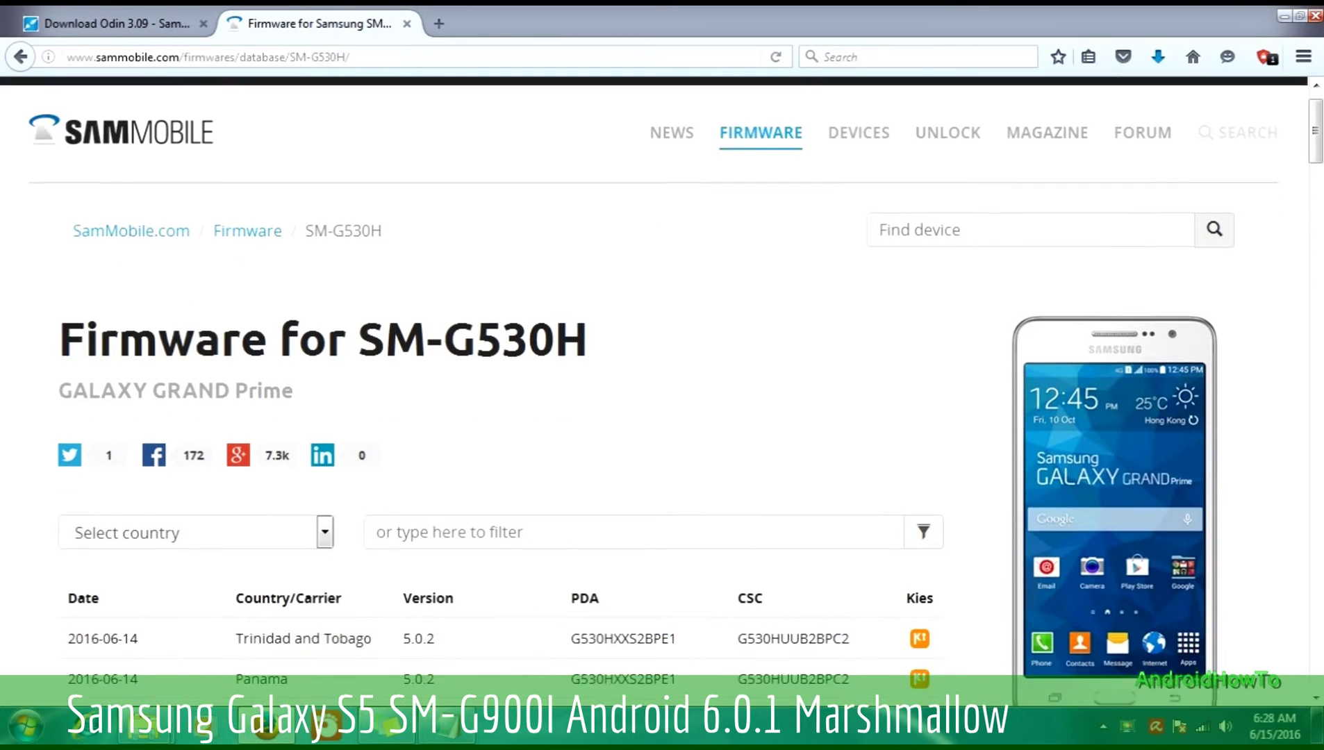
{"action": "scroll", "coordinate": [660, 389], "scroll_direction": "down", "scroll_amount": 2}
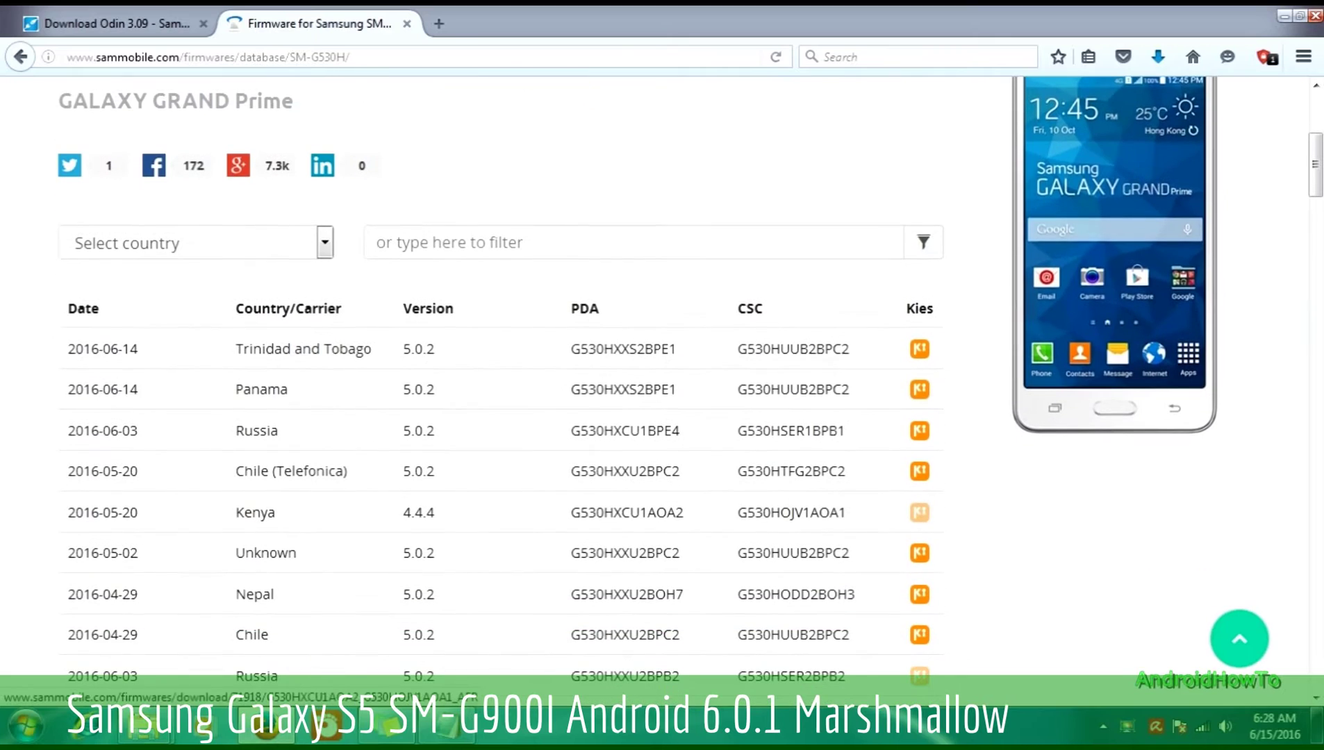
{"action": "scroll", "coordinate": [660, 389], "scroll_direction": "down", "scroll_amount": 8}
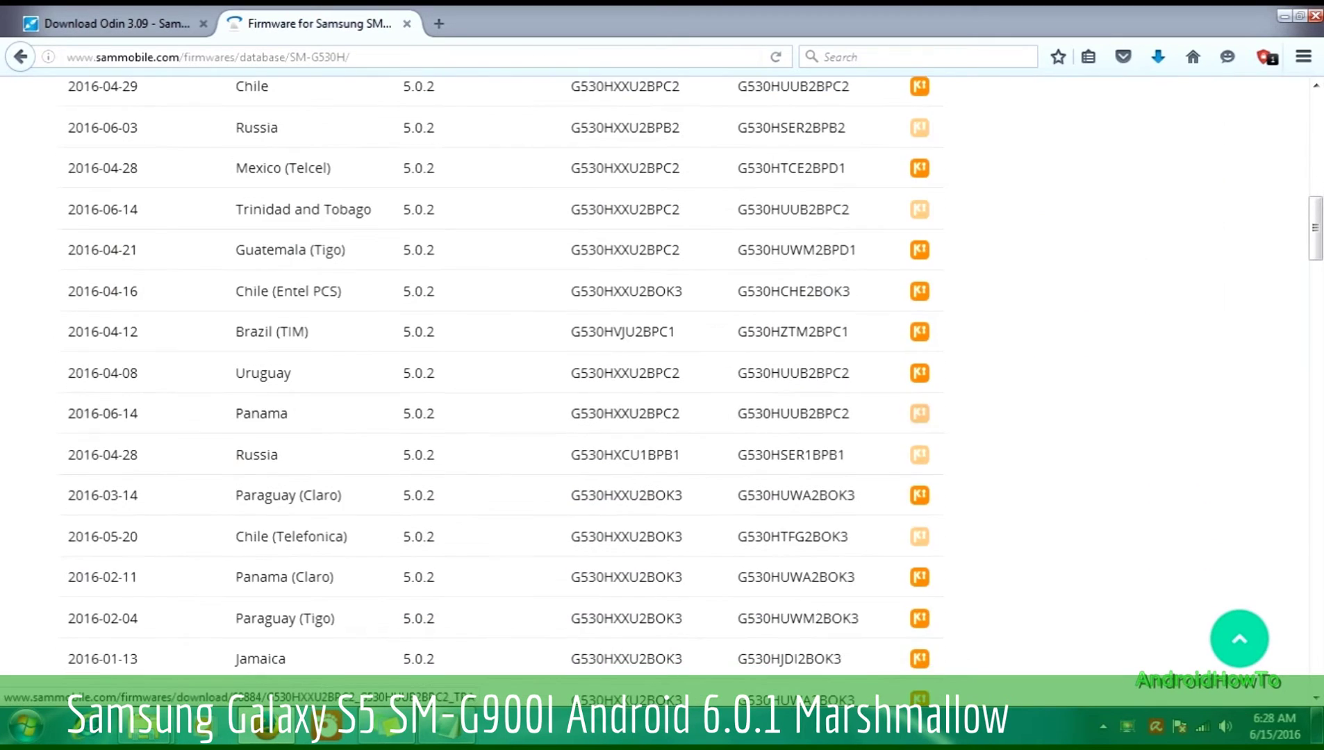
{"action": "scroll", "coordinate": [660, 389], "scroll_direction": "down", "scroll_amount": 8}
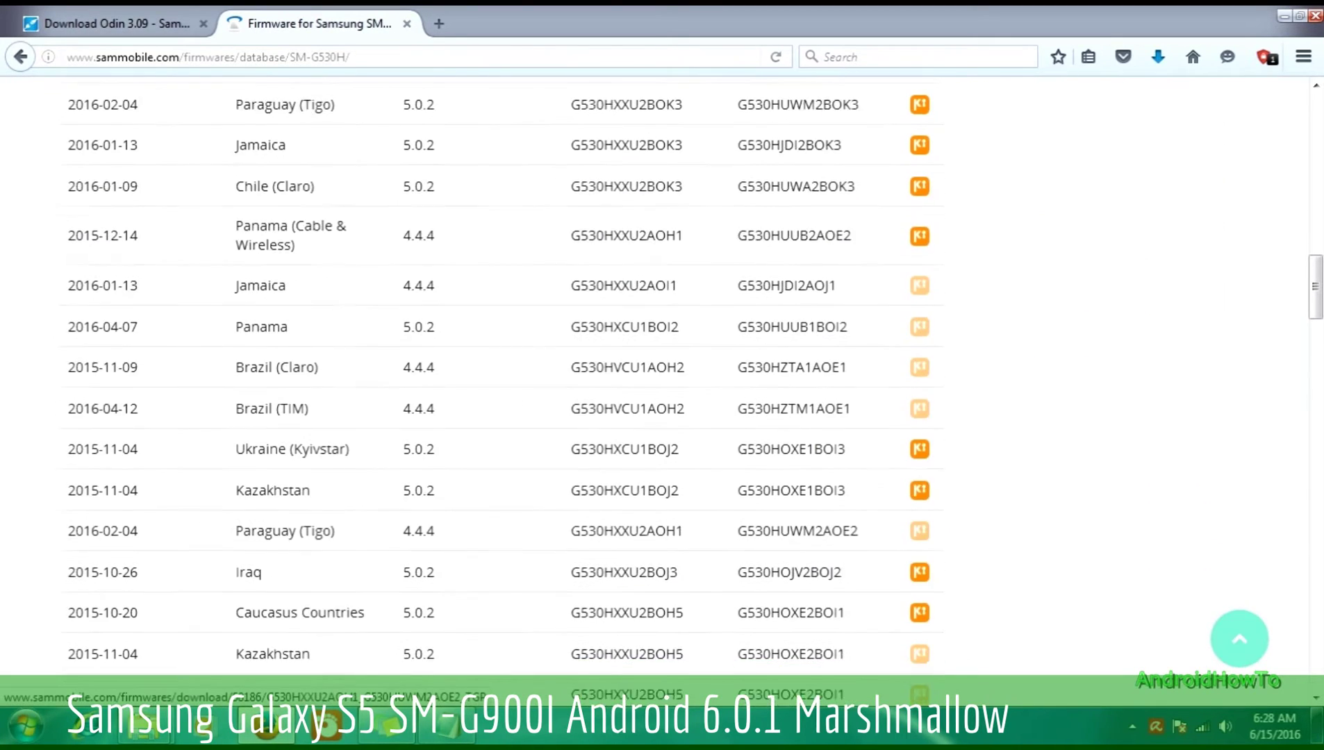
{"action": "scroll", "coordinate": [660, 389], "scroll_direction": "down", "scroll_amount": 3}
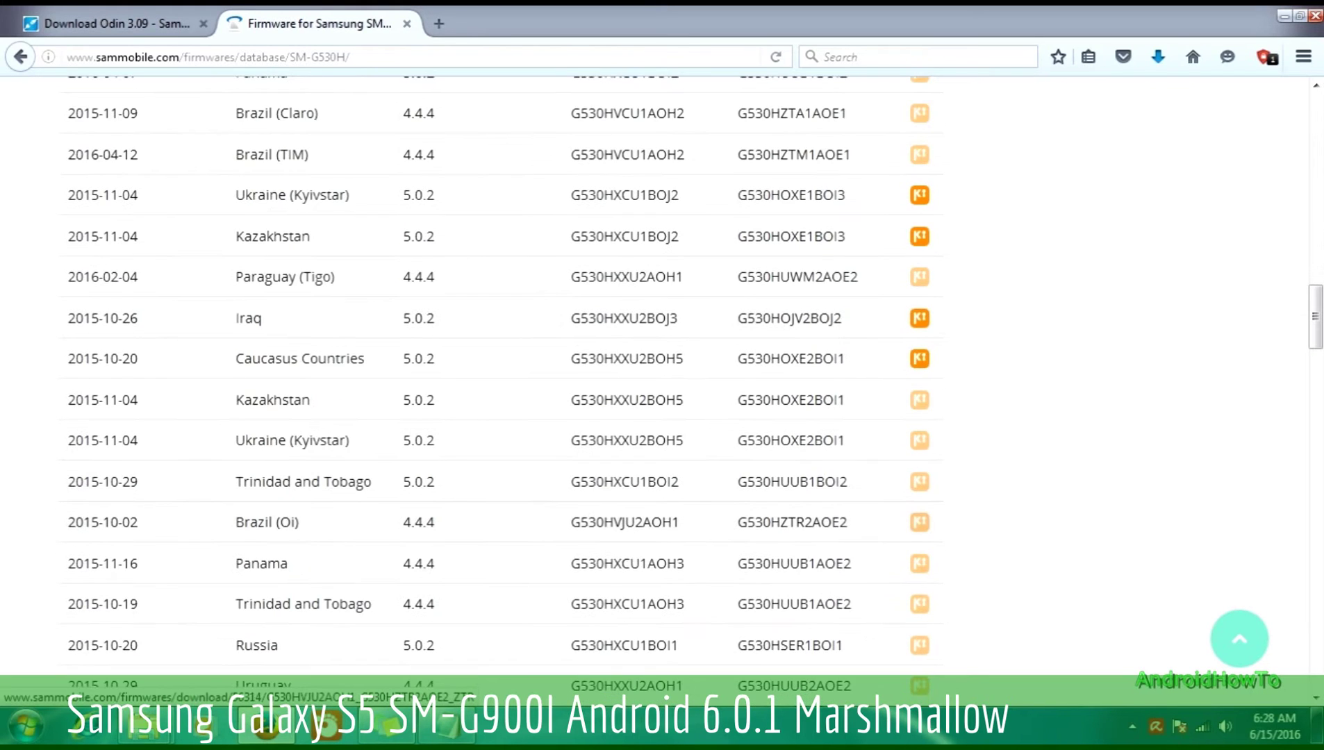
{"action": "scroll", "coordinate": [660, 389], "scroll_direction": "down", "scroll_amount": 3}
{"action": "scroll", "coordinate": [660, 389], "scroll_direction": "down", "scroll_amount": 3}
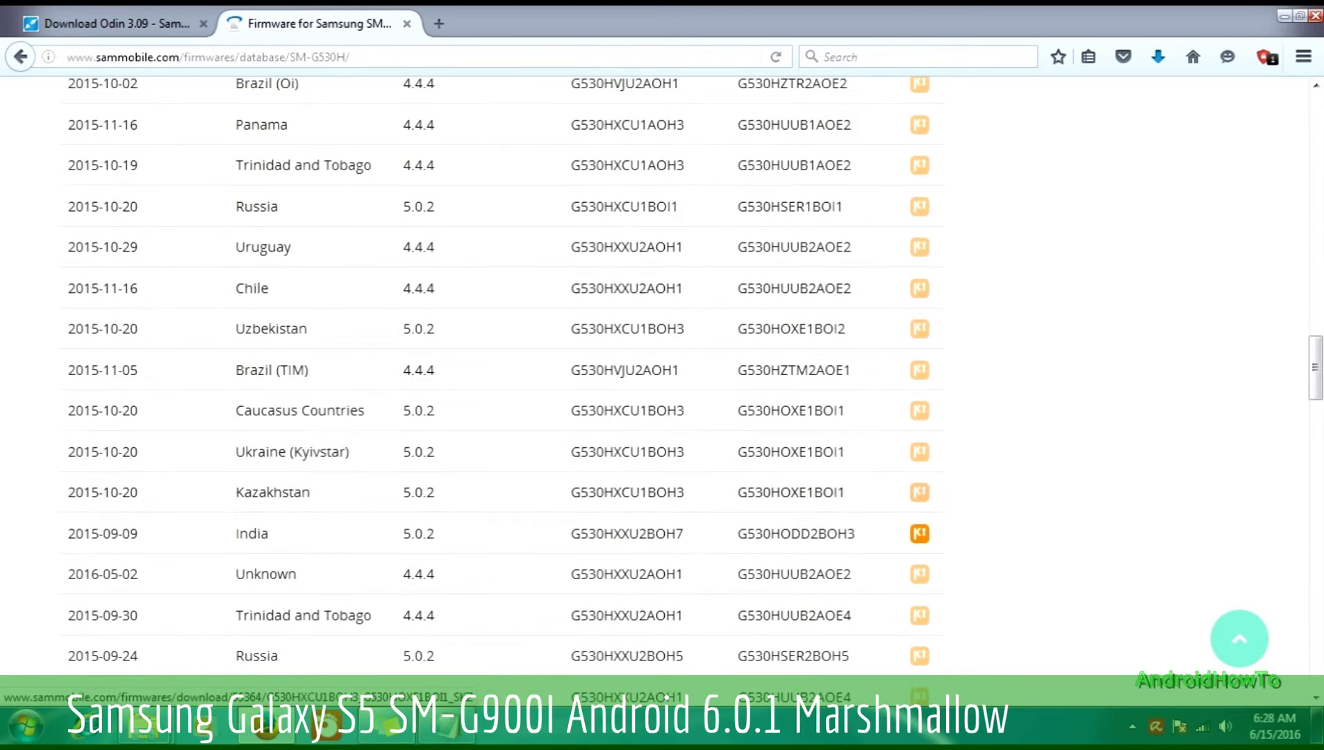
{"action": "left_click", "coordinate": [920, 533]}
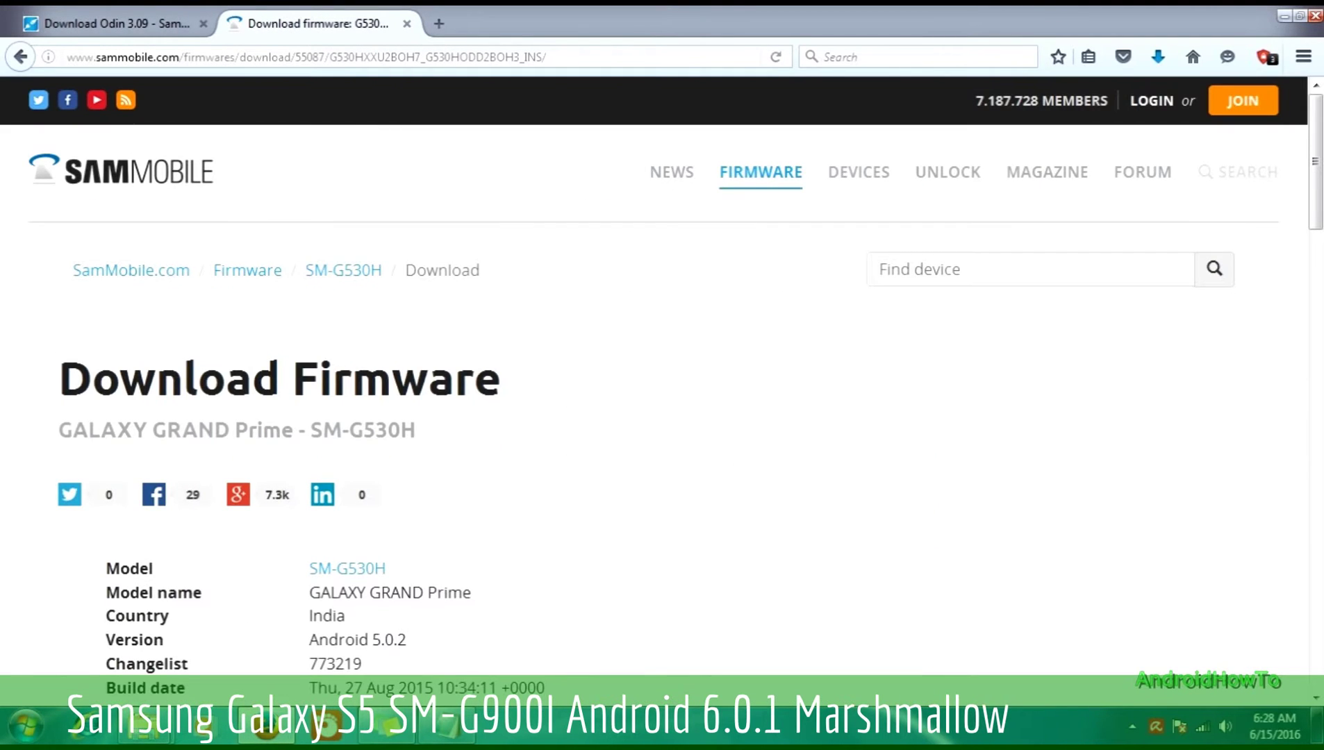
Check the phone model on the firmware download page by highlighting the GALAXY GRAND Prime - SM-G530H heading and the Model value
{"action": "scroll", "coordinate": [659, 382], "scroll_direction": "down", "scroll_amount": 3}
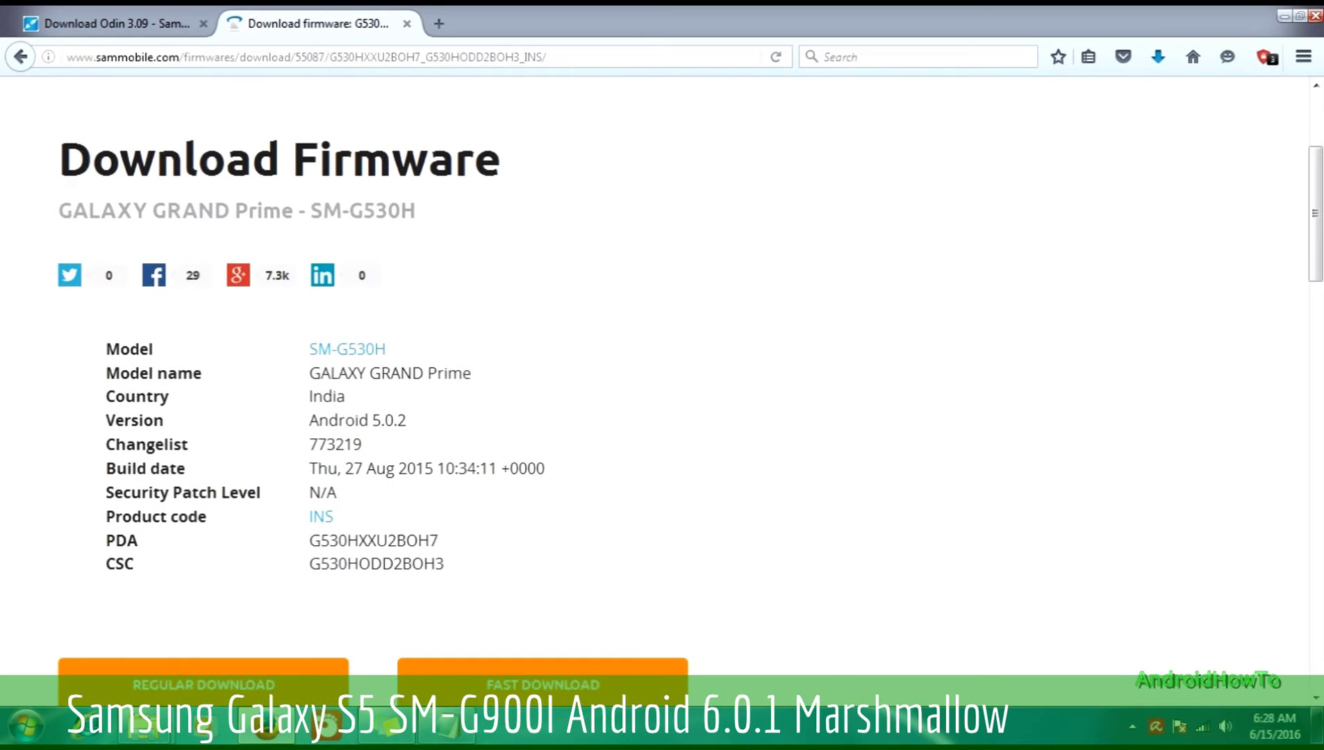
{"action": "left_click_drag", "start_coordinate": [59, 211], "coordinate": [415, 210]}
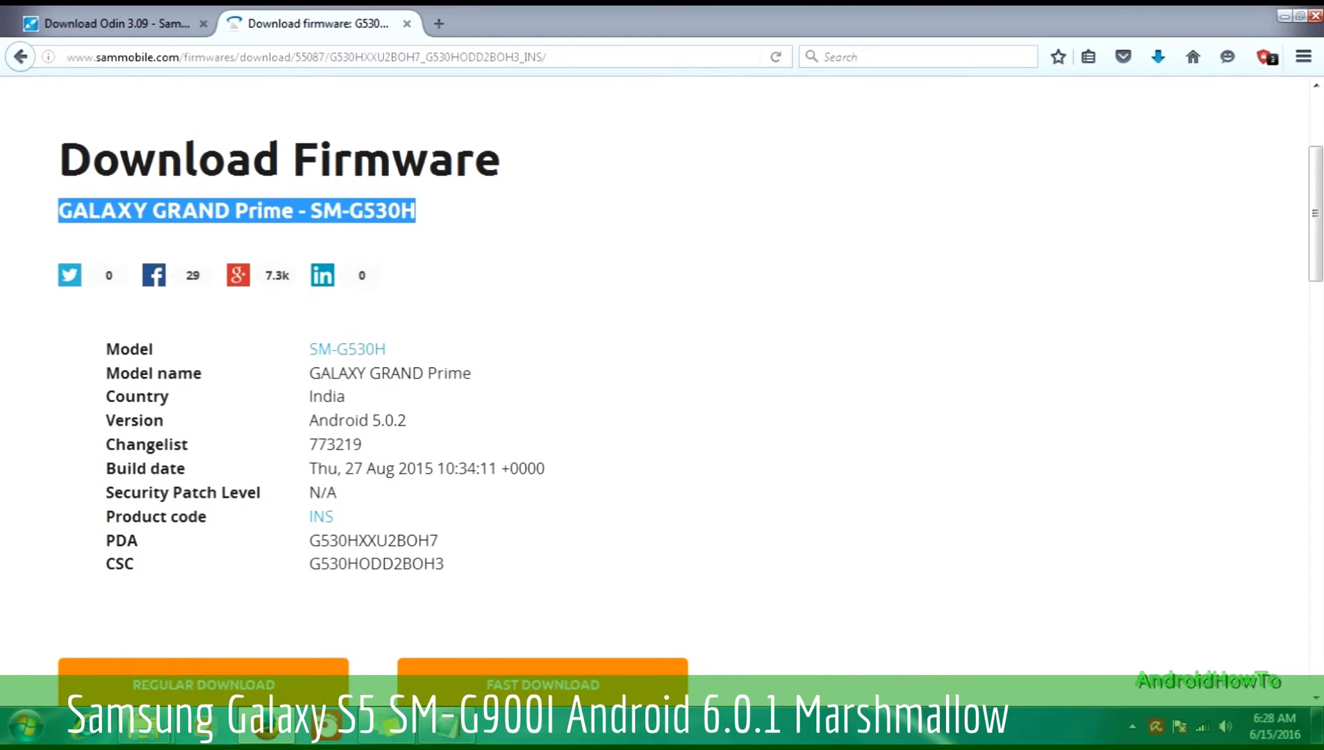
{"action": "left_click_drag", "start_coordinate": [309, 349], "coordinate": [389, 349]}
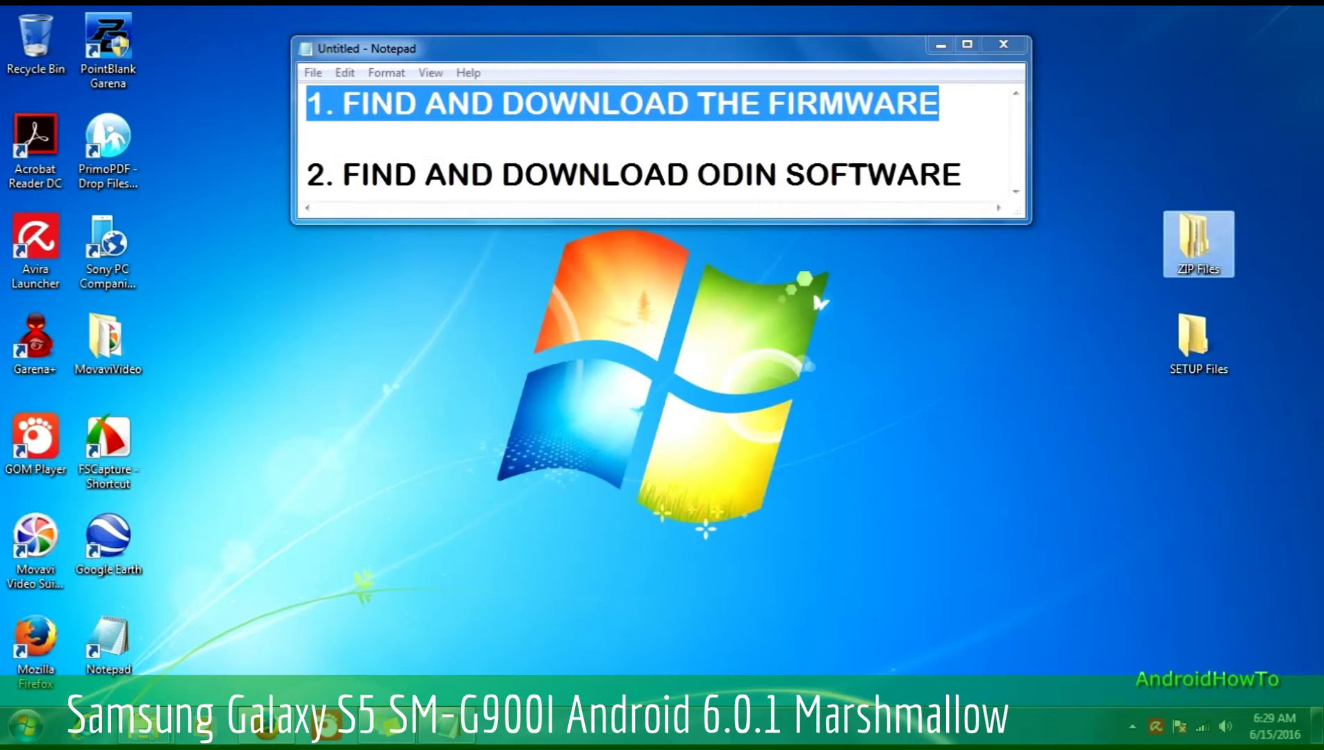
Open the desktop folder ZIP Files, check the G530HXXU1ANIL_G530HOLB1ANI3_XSE firmware archive, and close the folder
{"action": "key", "text": "Return"}
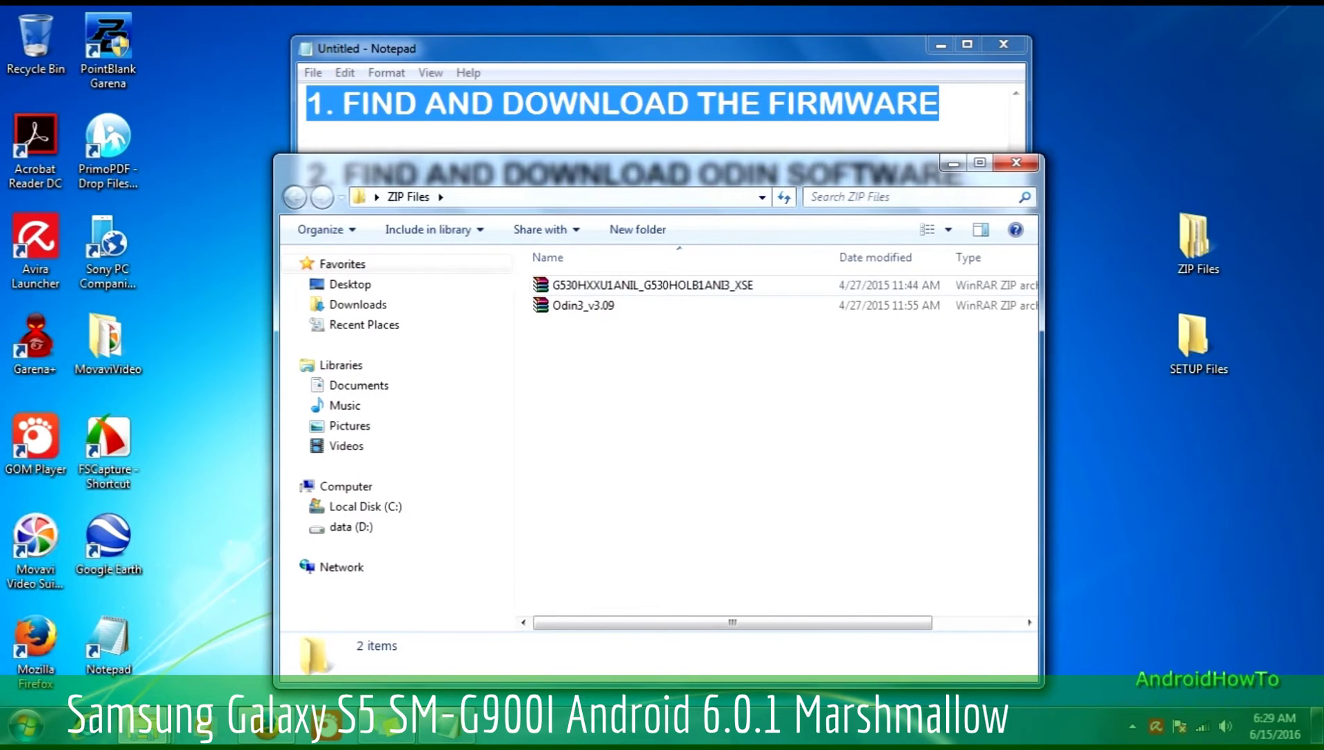
{"action": "left_click", "coordinate": [651, 285]}
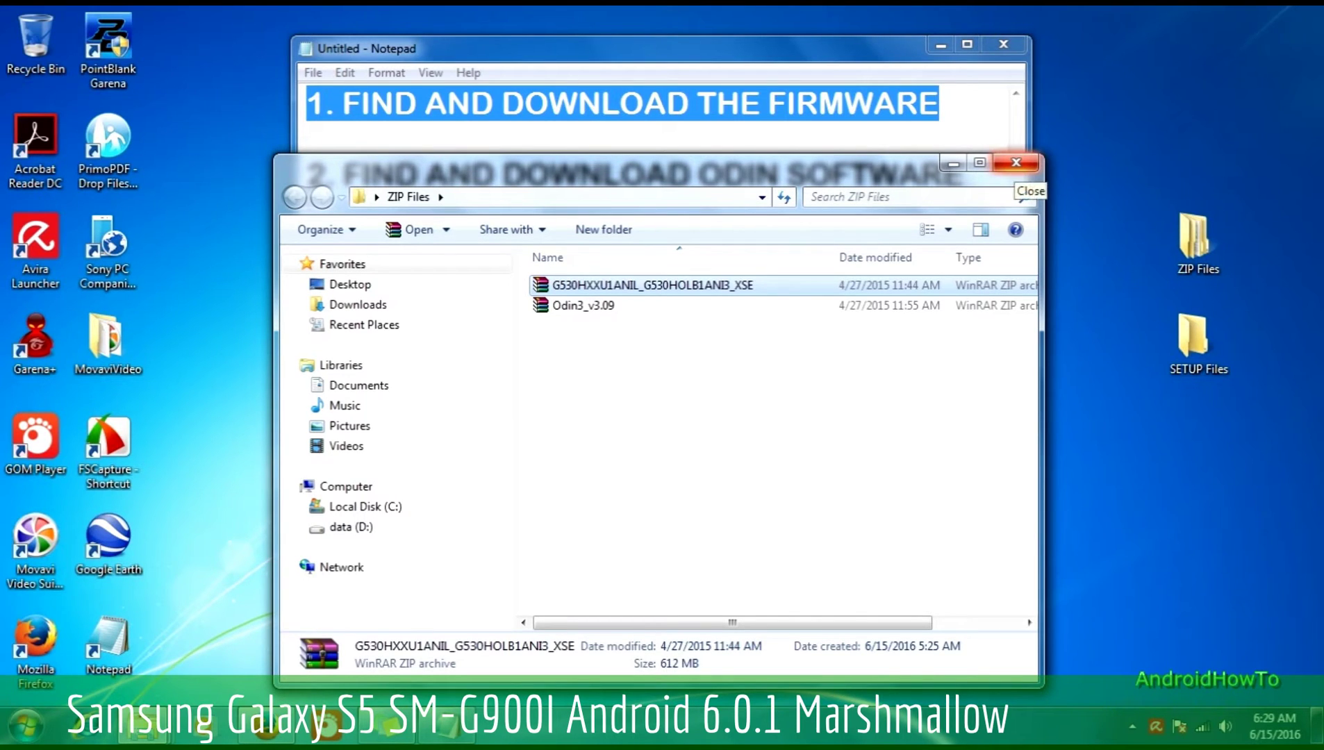
{"action": "left_click", "coordinate": [1015, 162]}
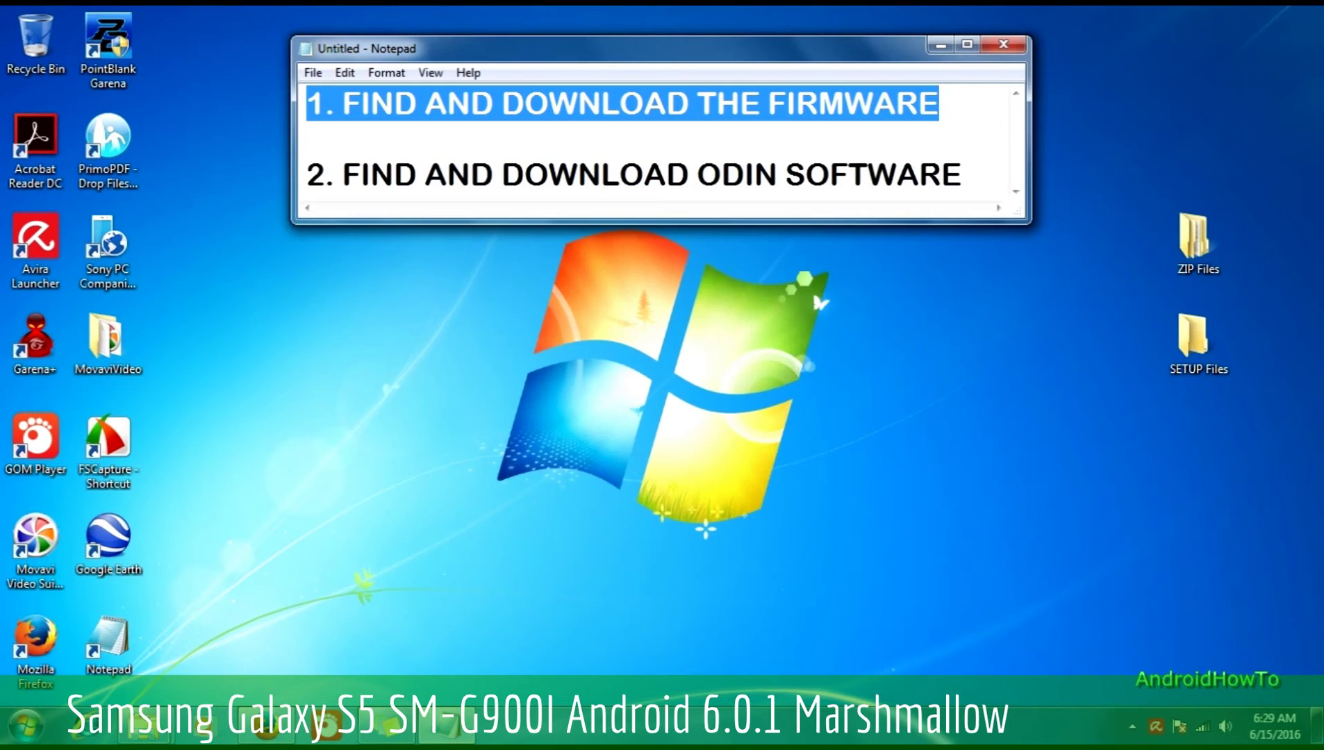
Highlight the line FIND AND DOWNLOAD ODIN SOFTWARE in the note and switch to the Download Odin 3.09 page in Firefox
{"action": "left_click", "coordinate": [307, 175]}
{"action": "left_click_drag", "start_coordinate": [307, 174], "coordinate": [962, 173]}
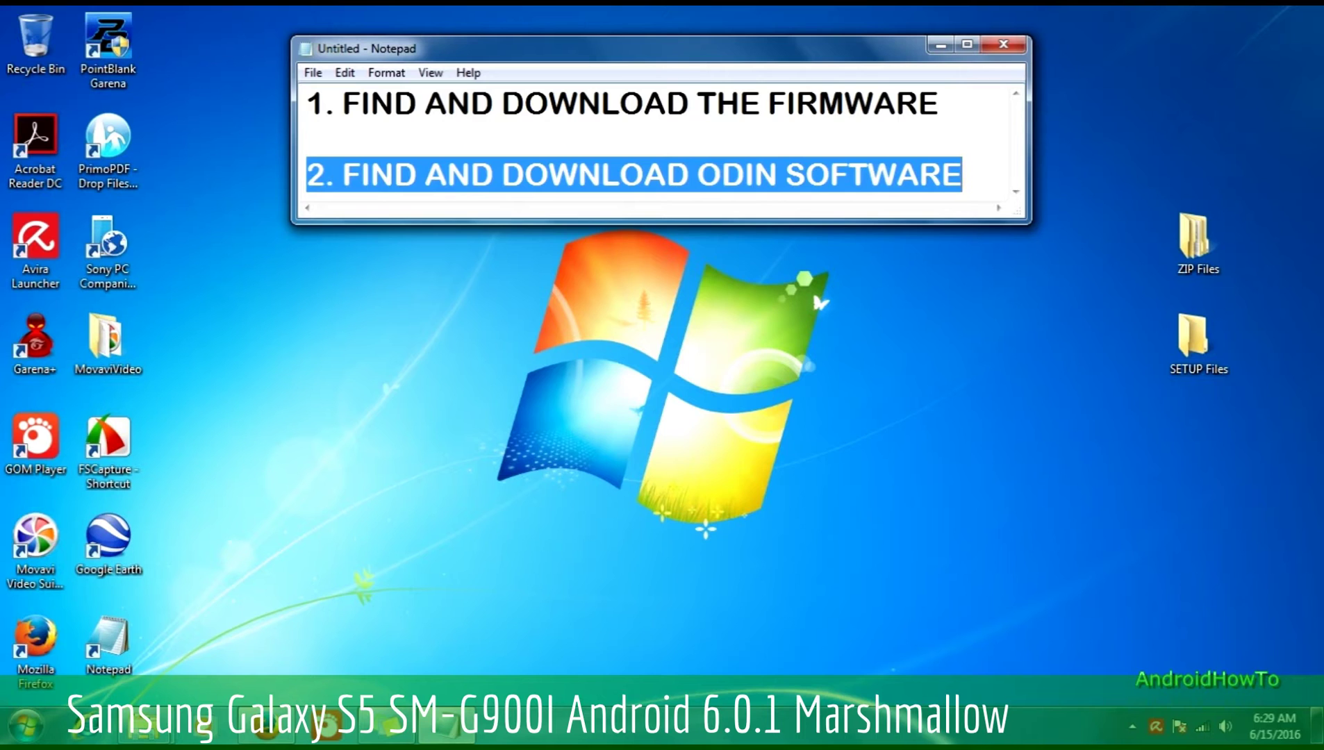
{"action": "mouse_move", "coordinate": [266, 729]}
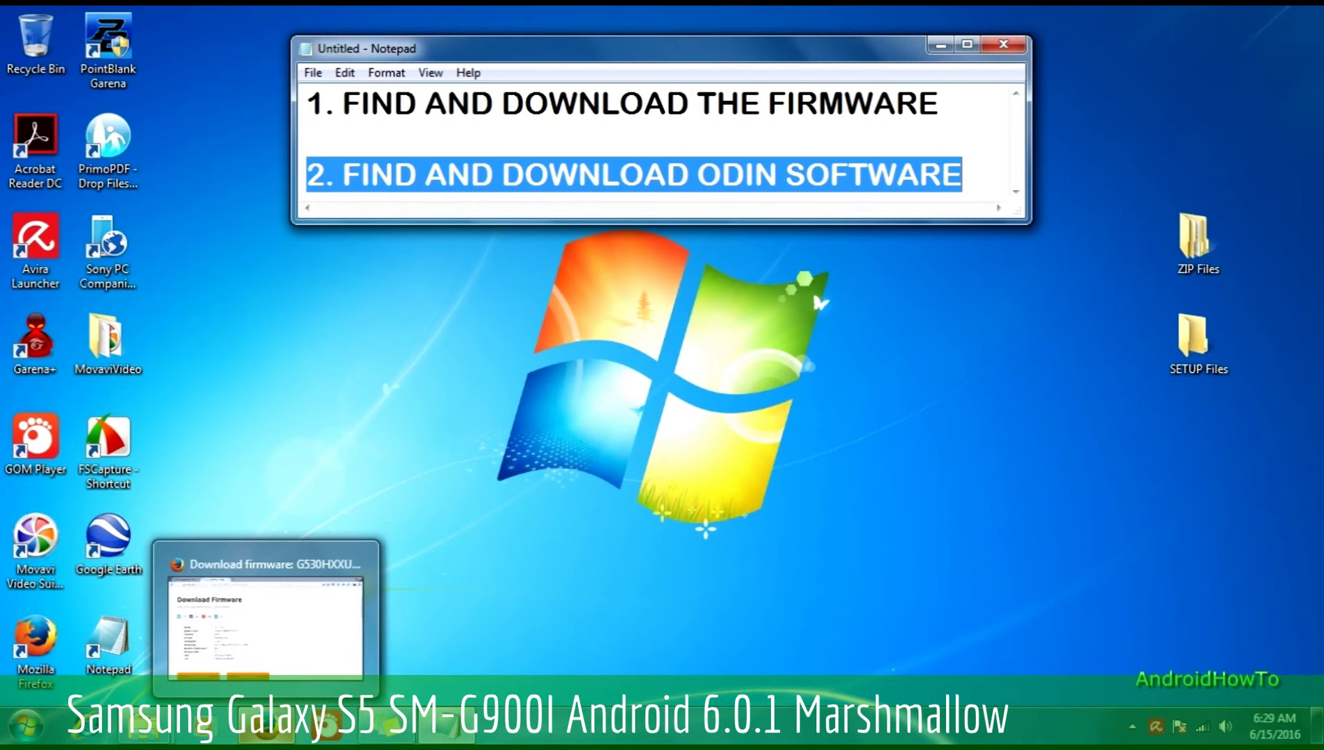
{"action": "left_click", "coordinate": [266, 726]}
{"action": "left_click", "coordinate": [115, 23]}
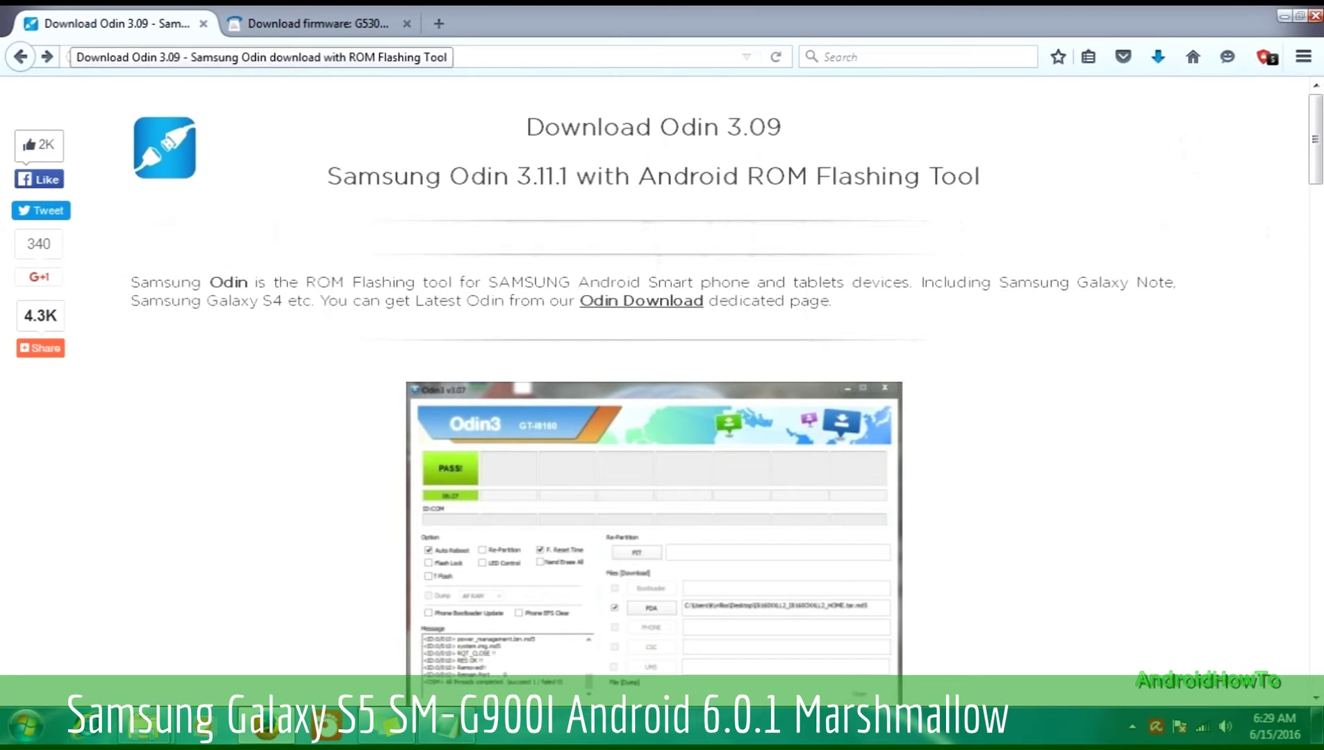
Highlight the Download Odin 3.09 heading and open the Samsung Odin 3.09 page from the direct download links
{"action": "left_click_drag", "start_coordinate": [525, 126], "coordinate": [782, 126]}
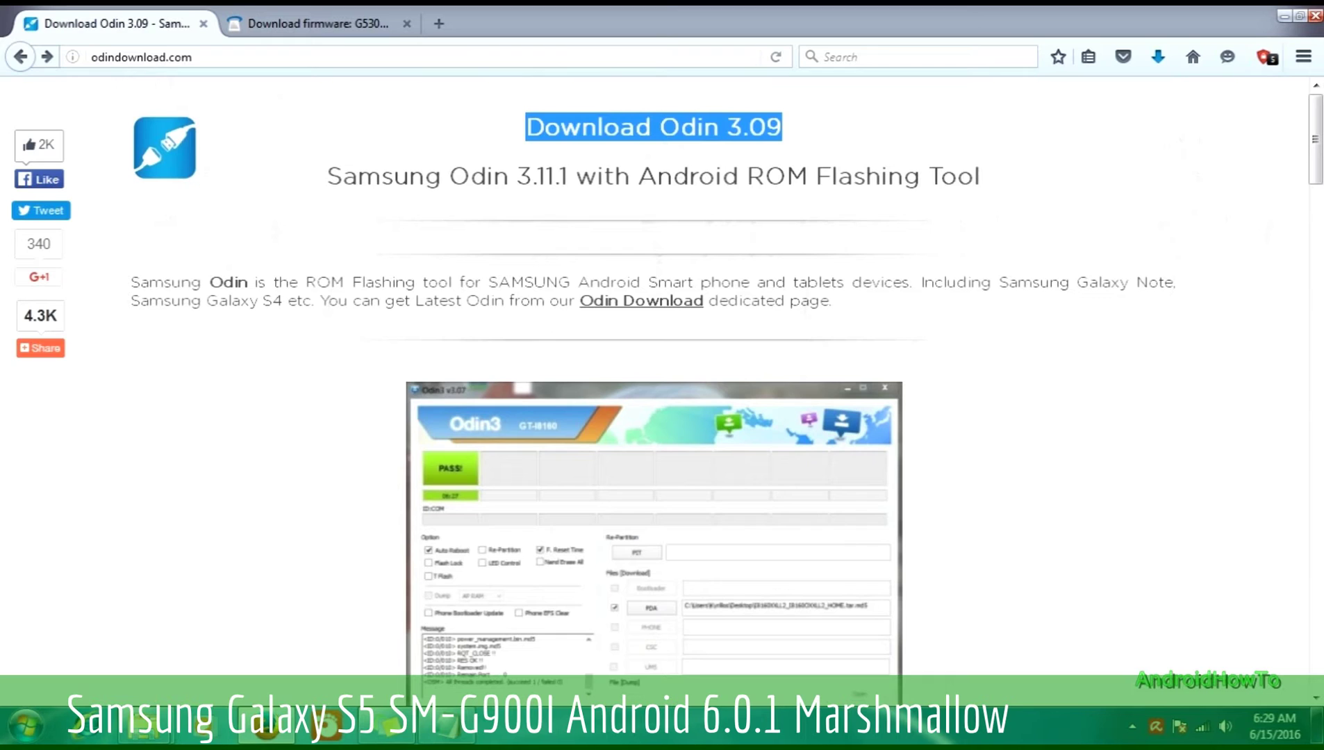
{"action": "left_click", "coordinate": [782, 127]}
{"action": "scroll", "coordinate": [657, 393], "scroll_direction": "down", "scroll_amount": 8}
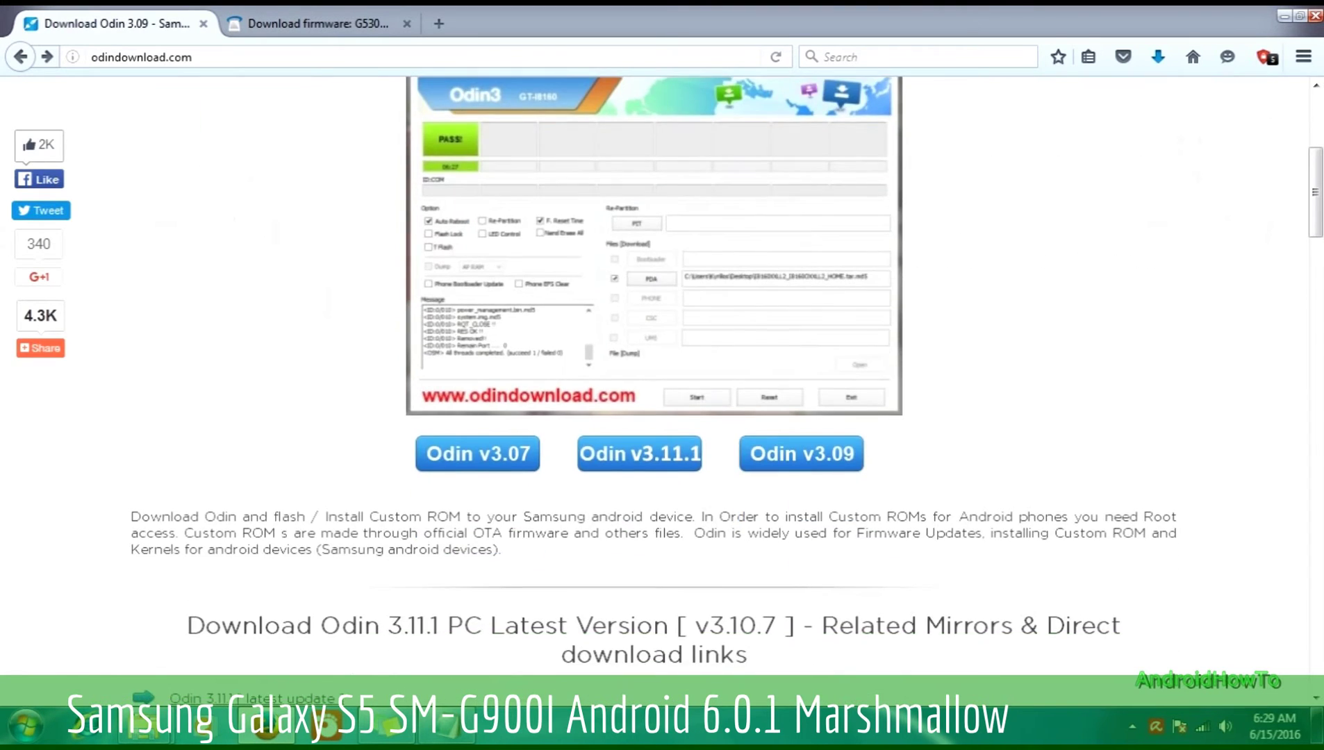
{"action": "scroll", "coordinate": [658, 387], "scroll_direction": "down", "scroll_amount": 3}
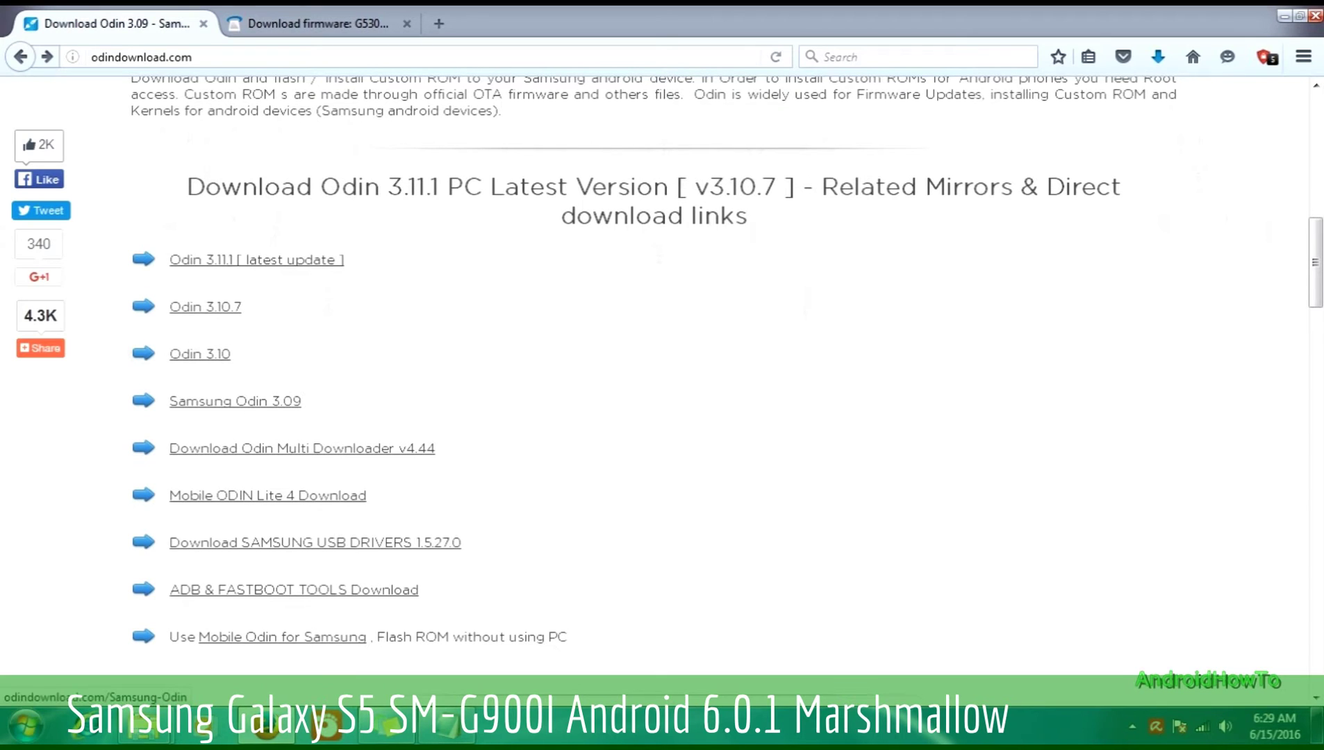
{"action": "left_click", "coordinate": [235, 400]}
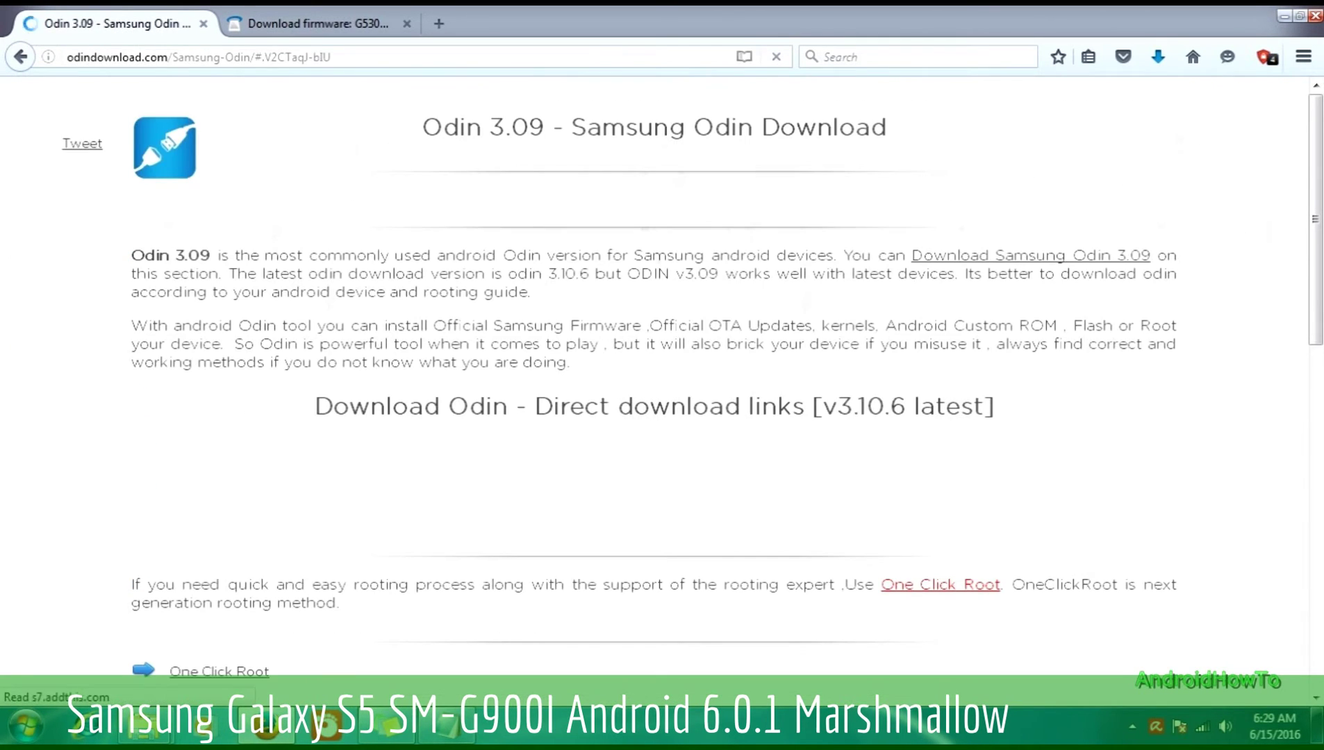
Locate the Odin 3.09 download link on the Samsung Odin page and highlight it
{"action": "left_click_drag", "start_coordinate": [422, 126], "coordinate": [887, 127]}
{"action": "scroll", "coordinate": [660, 389], "scroll_direction": "down", "scroll_amount": 5}
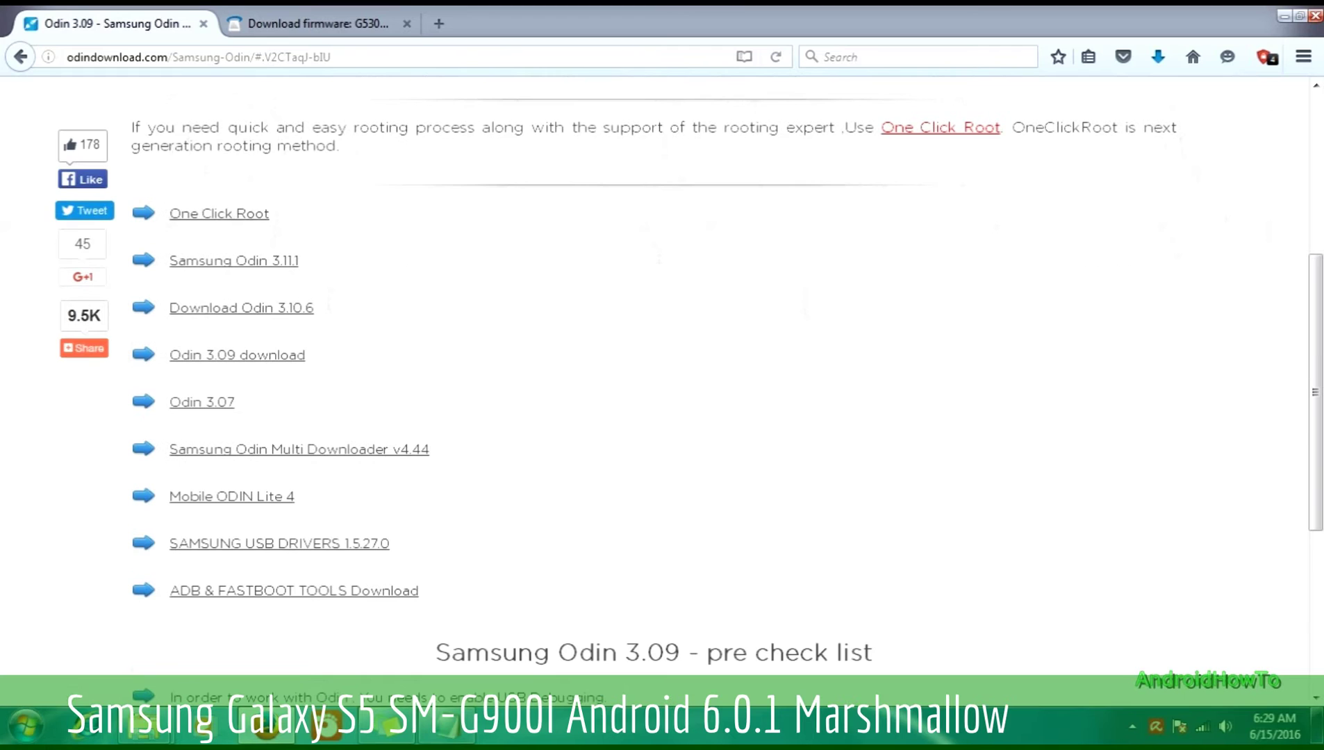
{"action": "left_click_drag", "start_coordinate": [170, 355], "coordinate": [306, 355]}
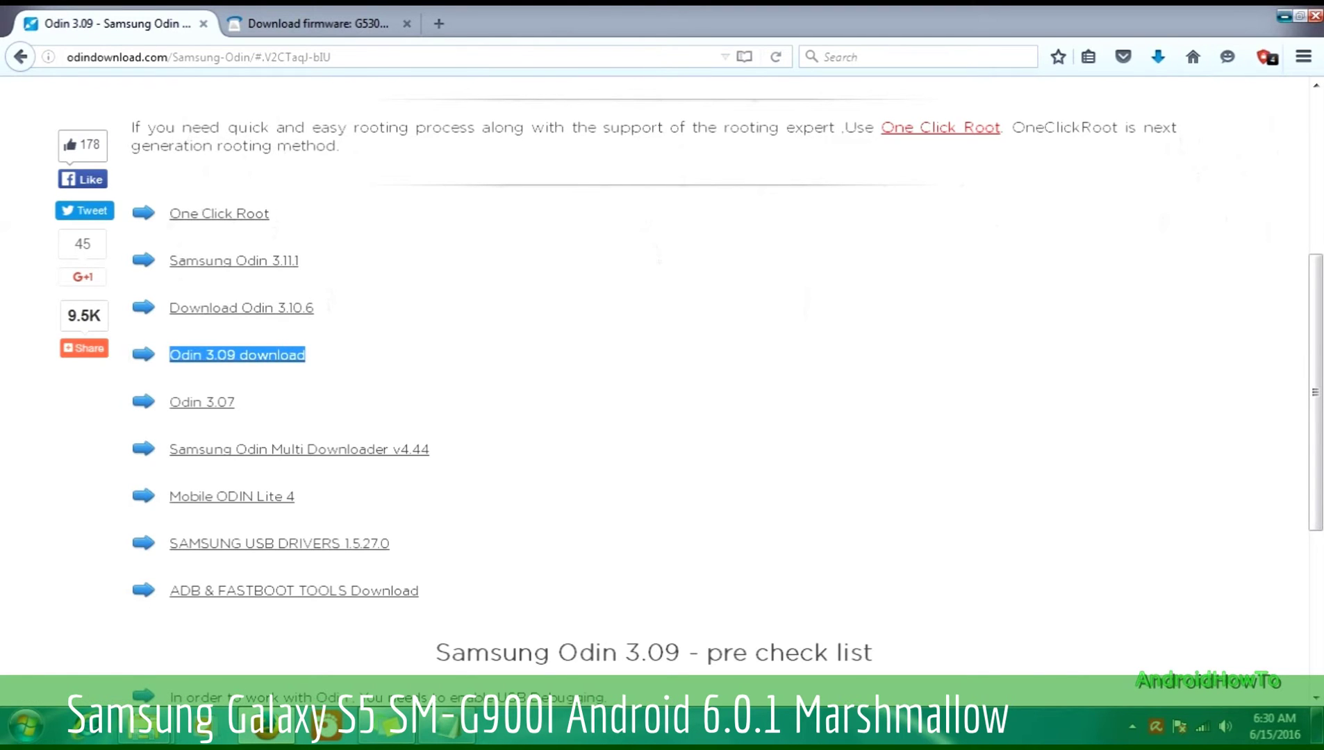
Minimize Firefox, check the Odin3_v3.09 archive in the desktop folder ZIP Files, and close the folder
{"action": "left_click", "coordinate": [1284, 16]}
{"action": "double_click", "coordinate": [1197, 243]}
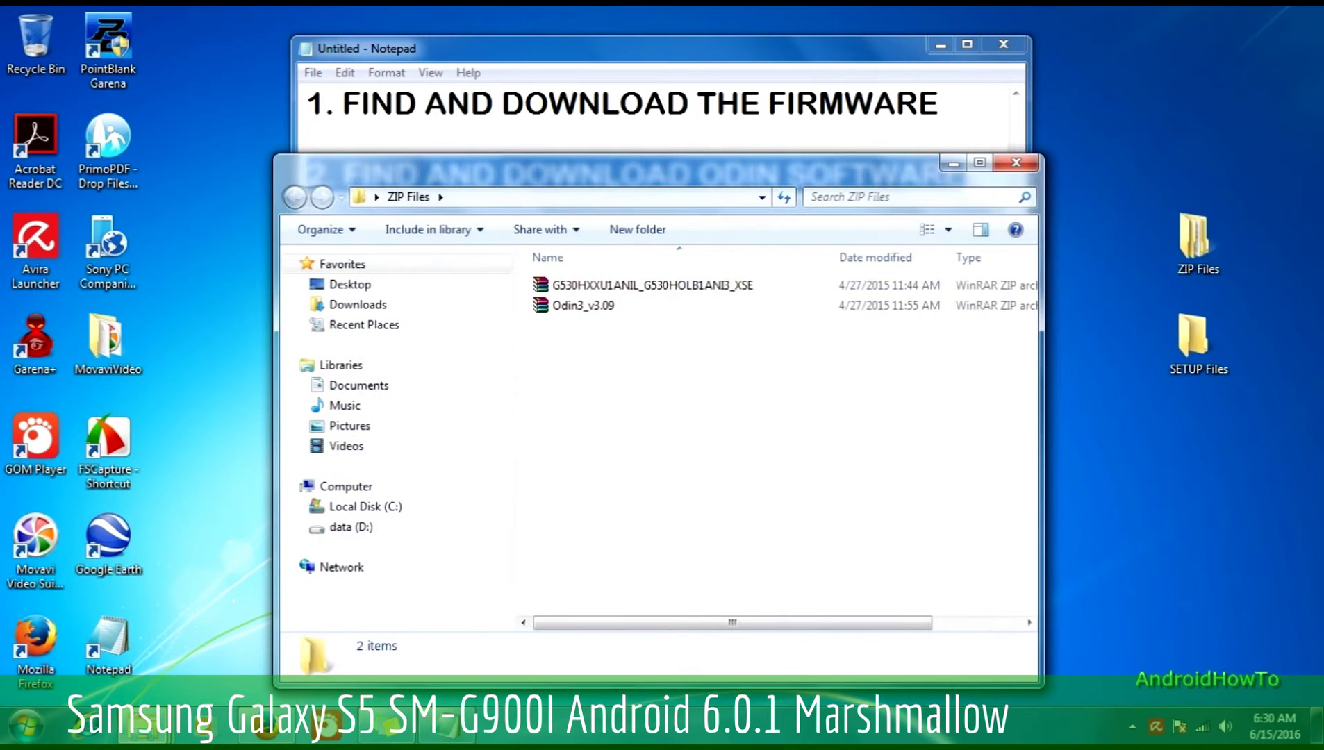
{"action": "left_click", "coordinate": [582, 306]}
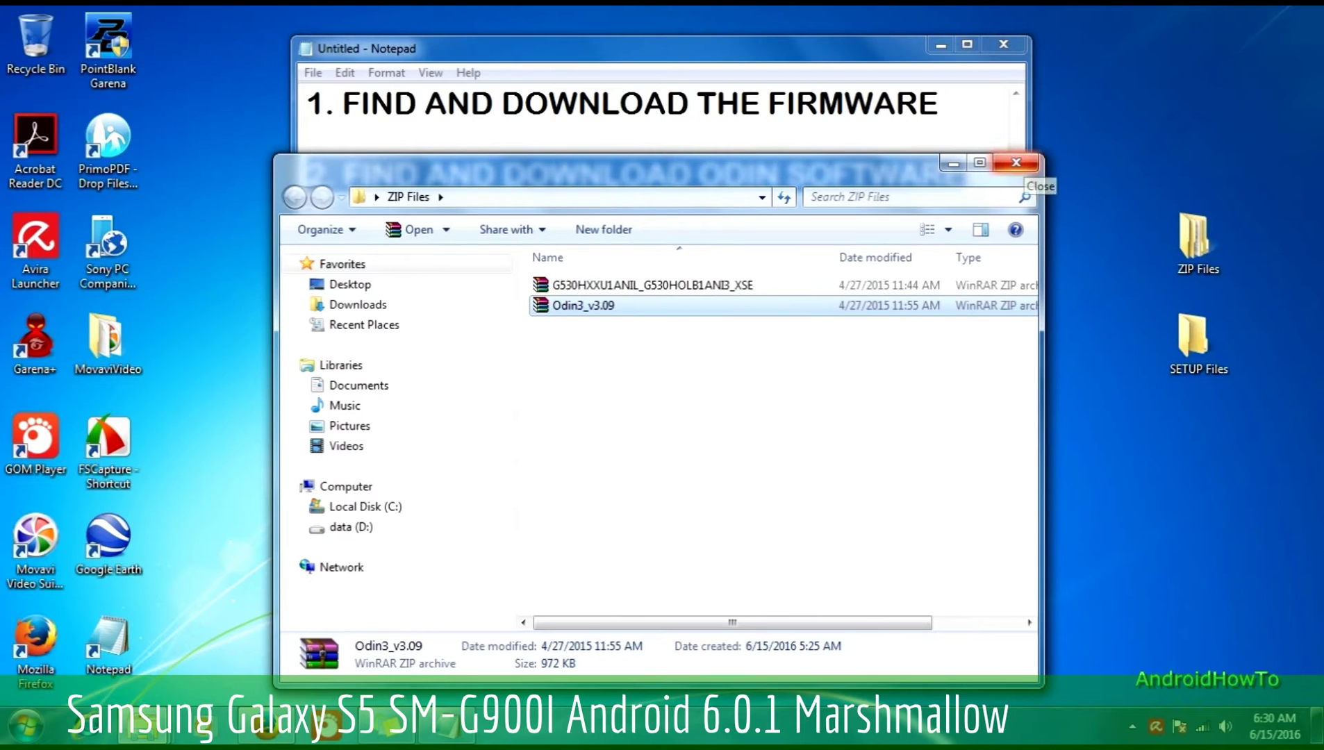
{"action": "left_click", "coordinate": [1016, 163]}
{"action": "left_click", "coordinate": [962, 174]}
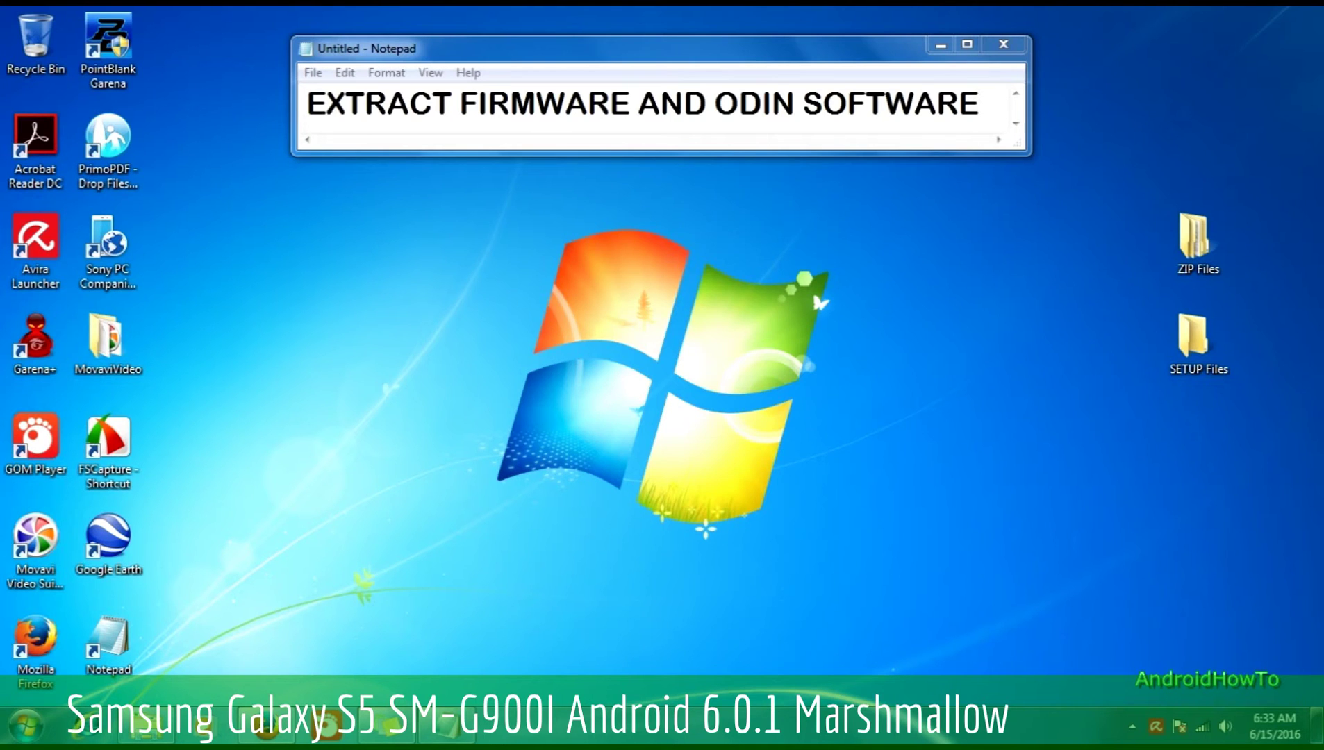
Highlight the note EXTRACT FIRMWARE AND ODIN SOFTWARE, open the G530HXXU1ANIL_G530HOLB1ANI3_XSE archive from ZIP Files, and dismiss the license reminder
{"action": "left_click_drag", "start_coordinate": [307, 103], "coordinate": [979, 104]}
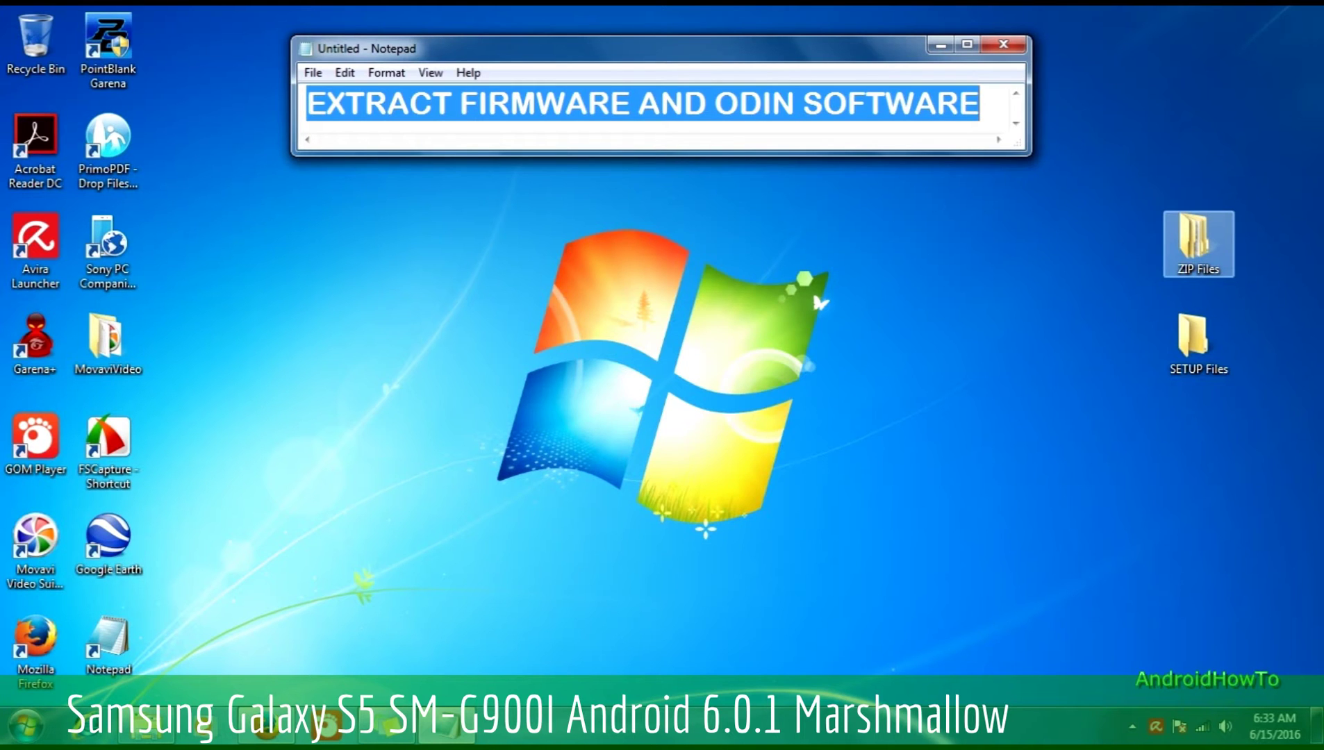
{"action": "left_click", "coordinate": [1197, 243]}
{"action": "double_click", "coordinate": [1198, 243]}
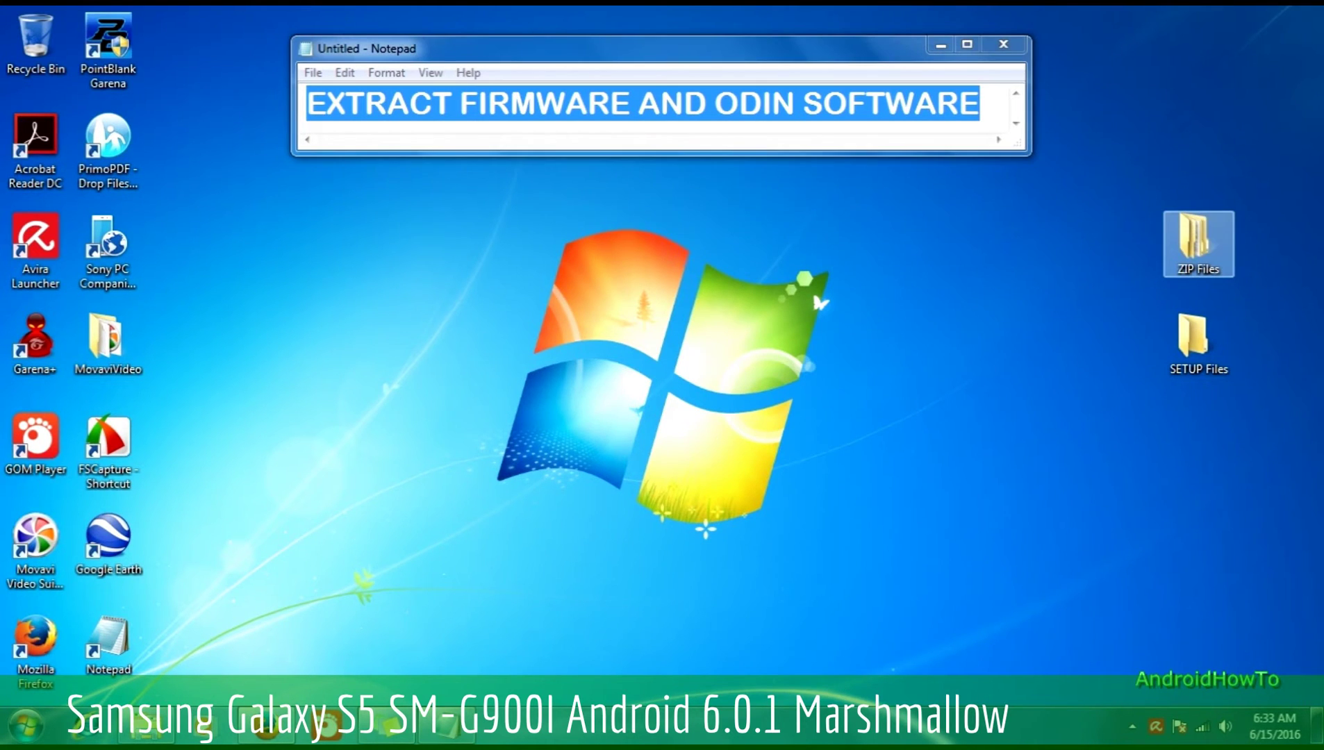
{"action": "left_click", "coordinate": [654, 266]}
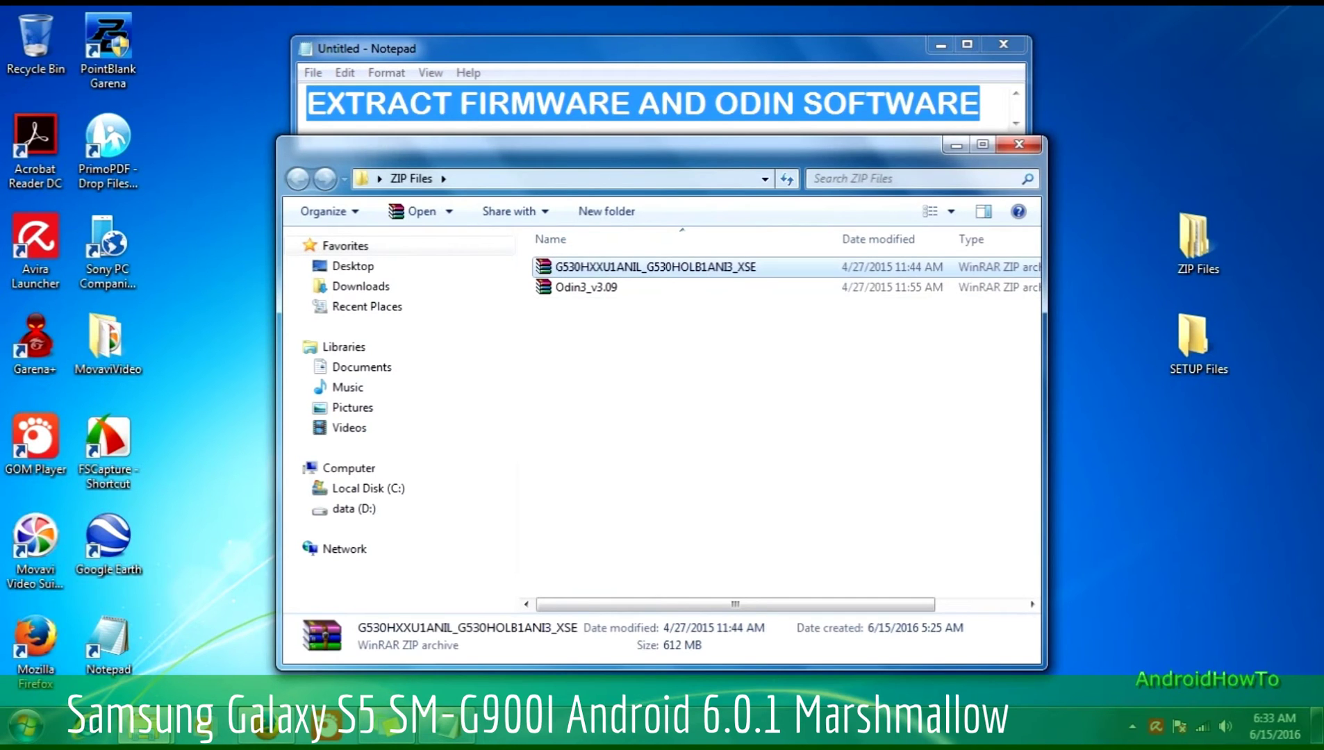
{"action": "double_click", "coordinate": [654, 266]}
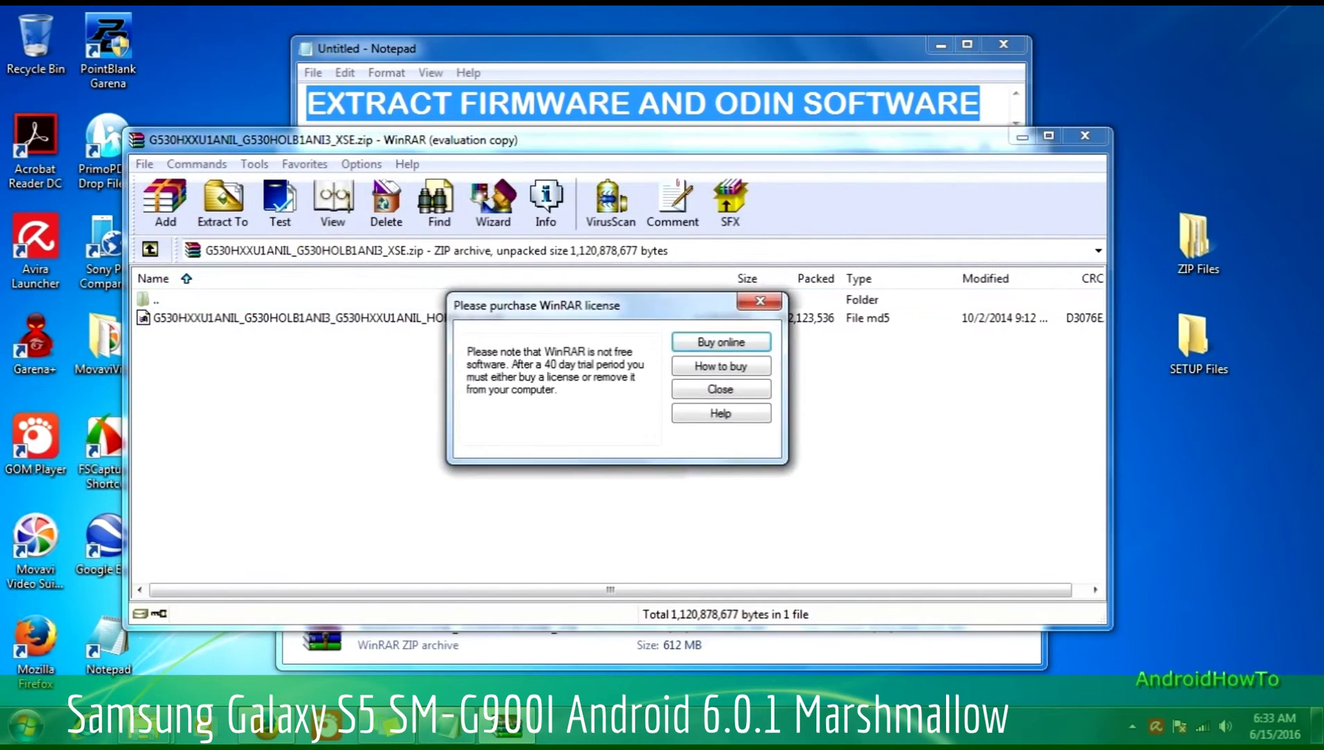
{"action": "left_click", "coordinate": [720, 389]}
Extract G530HXXU1ANIL_G530HOLB1ANI3_G530HXXU1ANIL_HOME.tar.md5 to the desktop folder SETUP Files and close the archive
{"action": "left_click", "coordinate": [327, 317]}
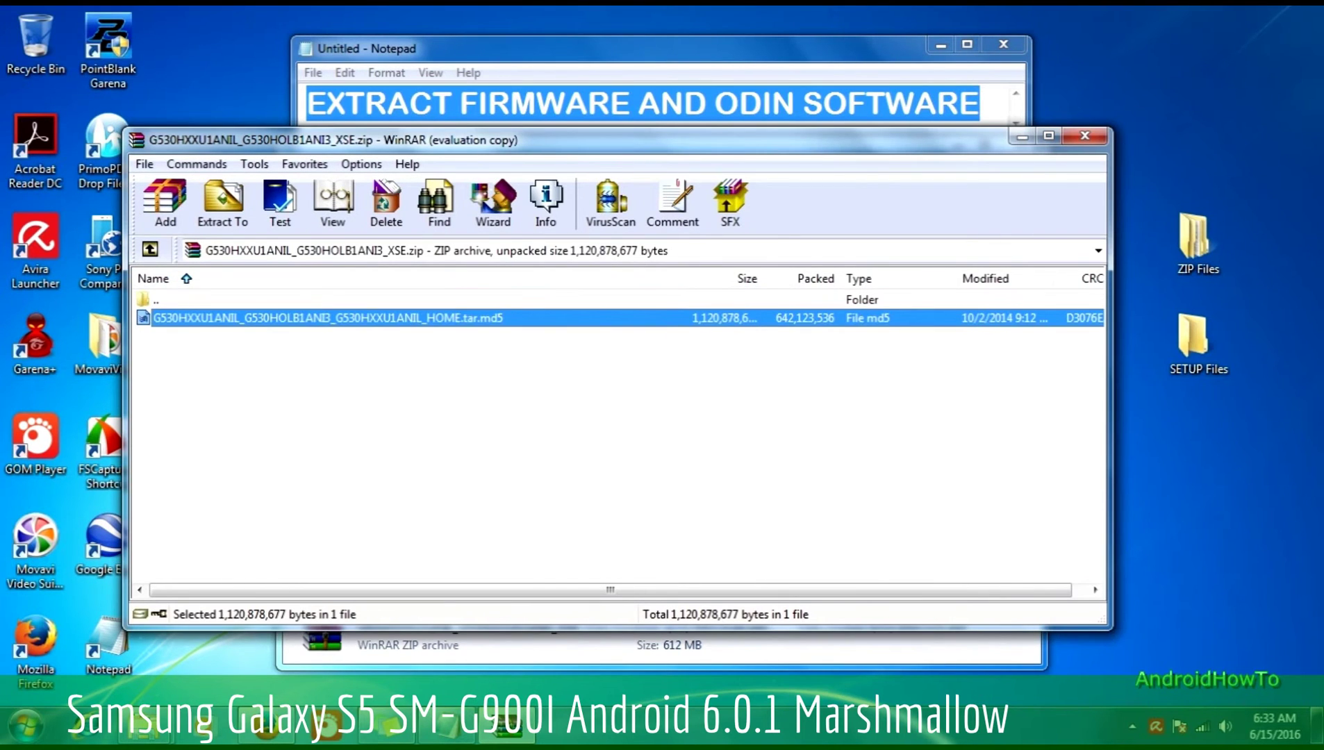
{"action": "left_click", "coordinate": [222, 201]}
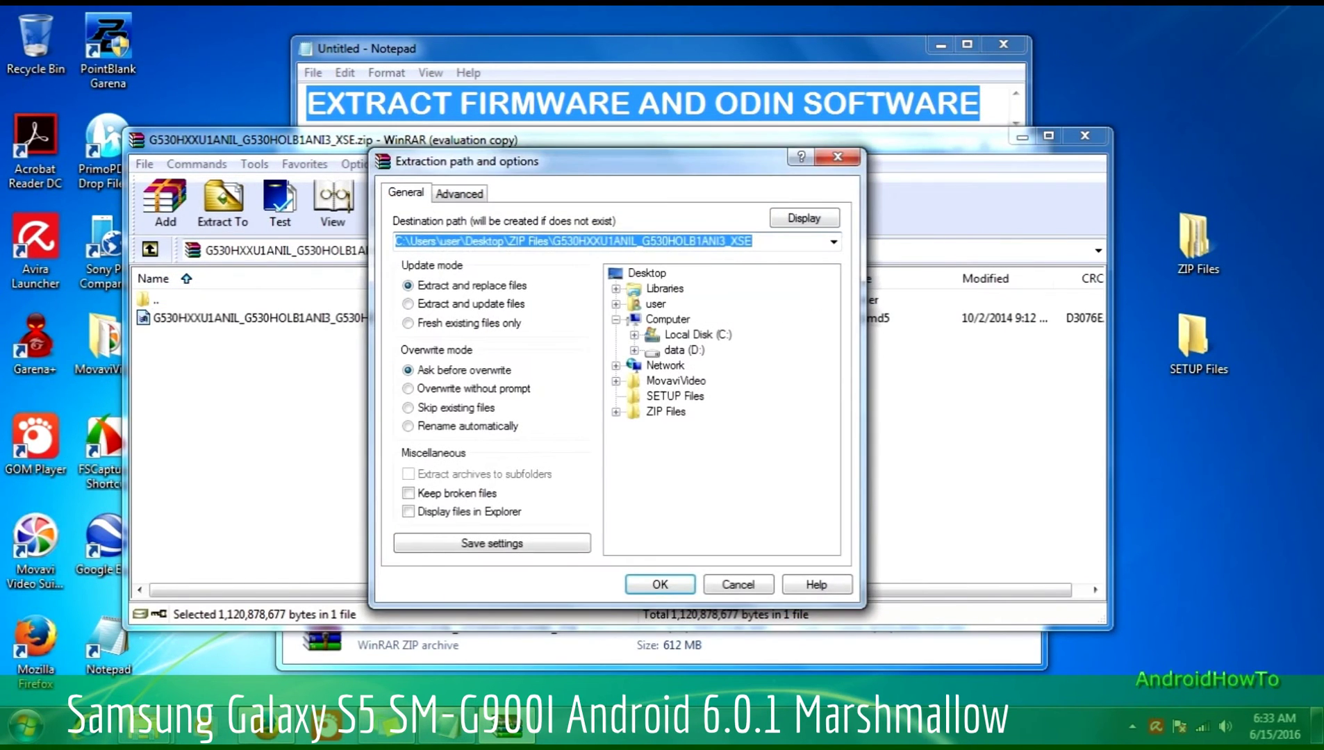
{"action": "left_click", "coordinate": [674, 396]}
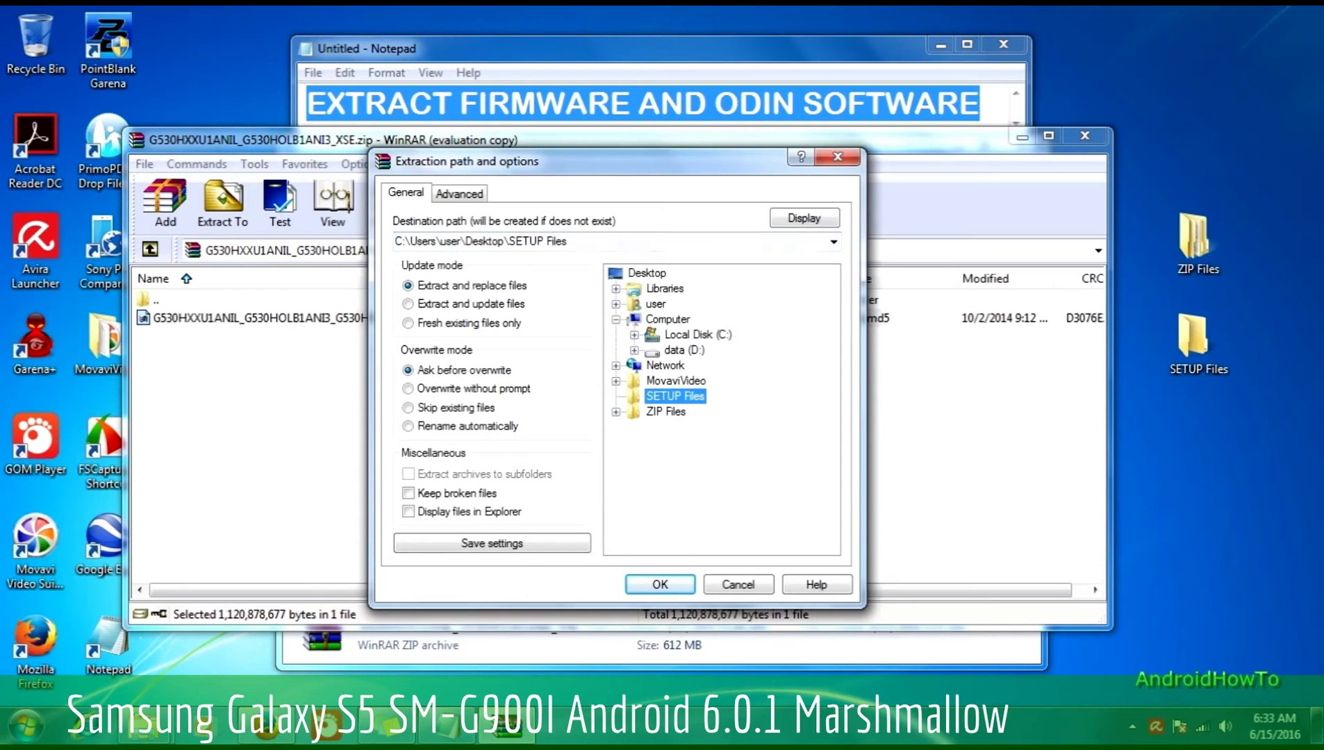
{"action": "left_click", "coordinate": [660, 584]}
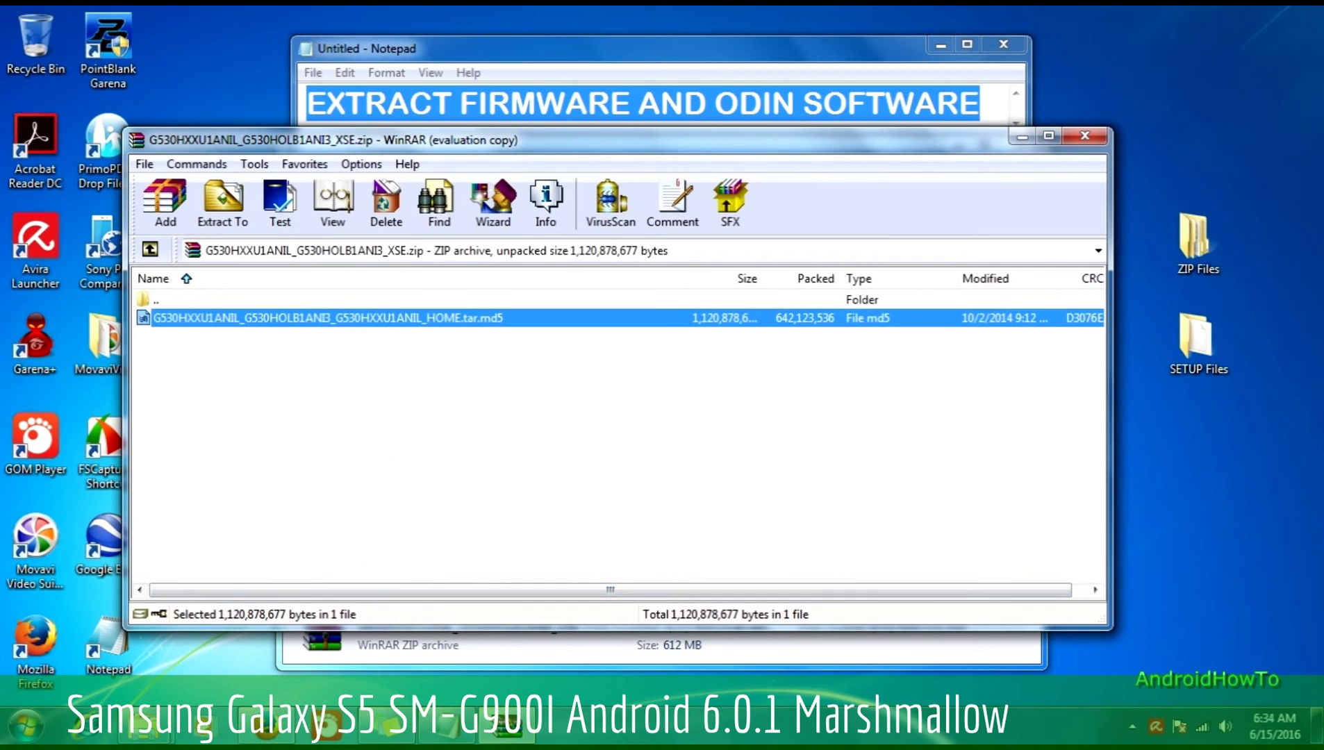
{"action": "left_click", "coordinate": [1085, 137]}
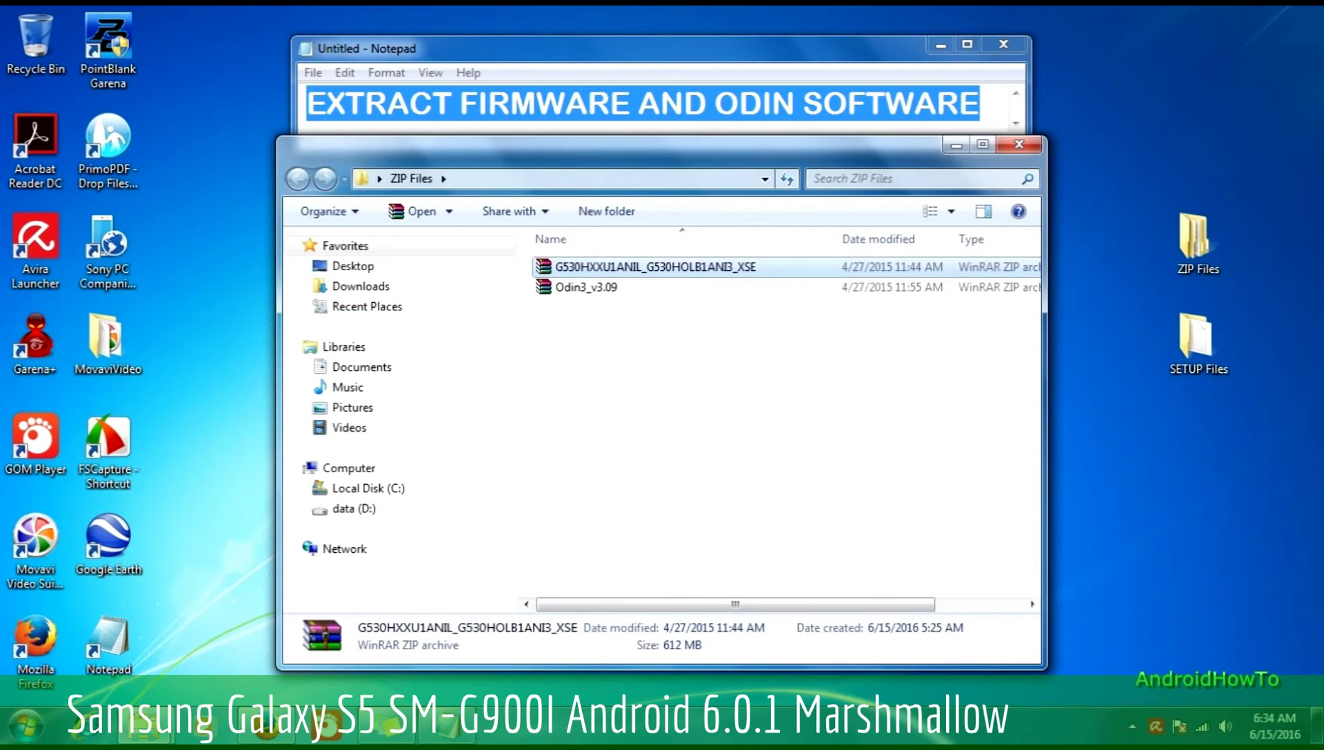
Open the Odin3_v3.09 archive from the ZIP Files folder and dismiss the license reminder
{"action": "left_click", "coordinate": [586, 287]}
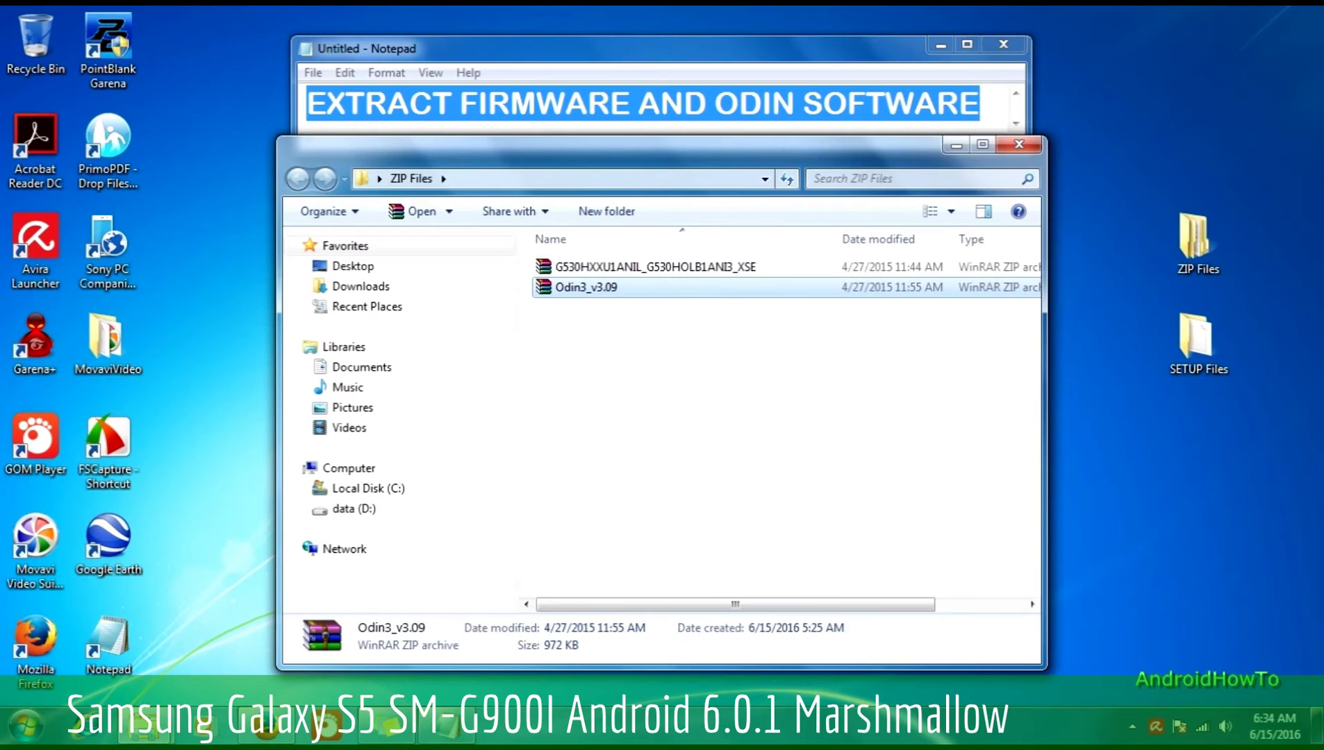
{"action": "key", "text": "Return"}
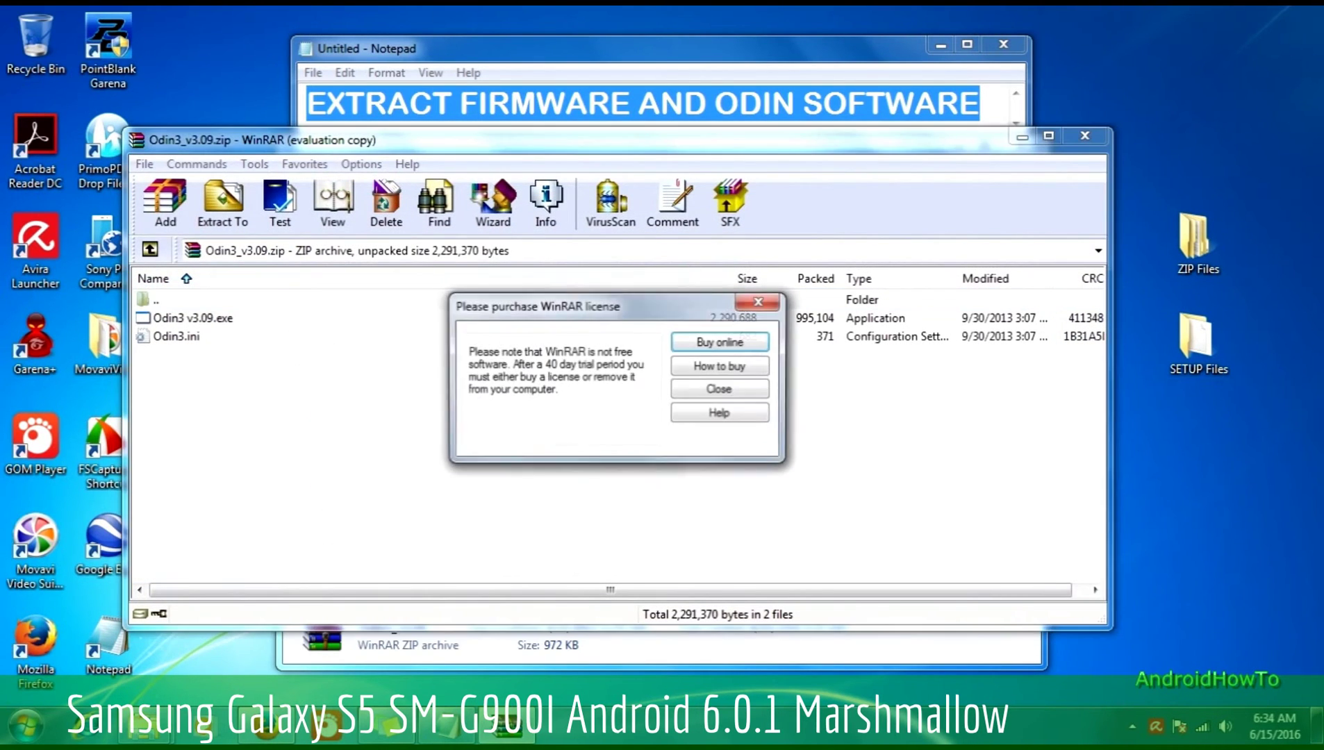
{"action": "key", "text": "Escape"}
Extract Odin3 v3.09.exe and Odin3.ini to the desktop folder SETUP Files, and close the archive and the ZIP Files folder
{"action": "left_click", "coordinate": [193, 318]}
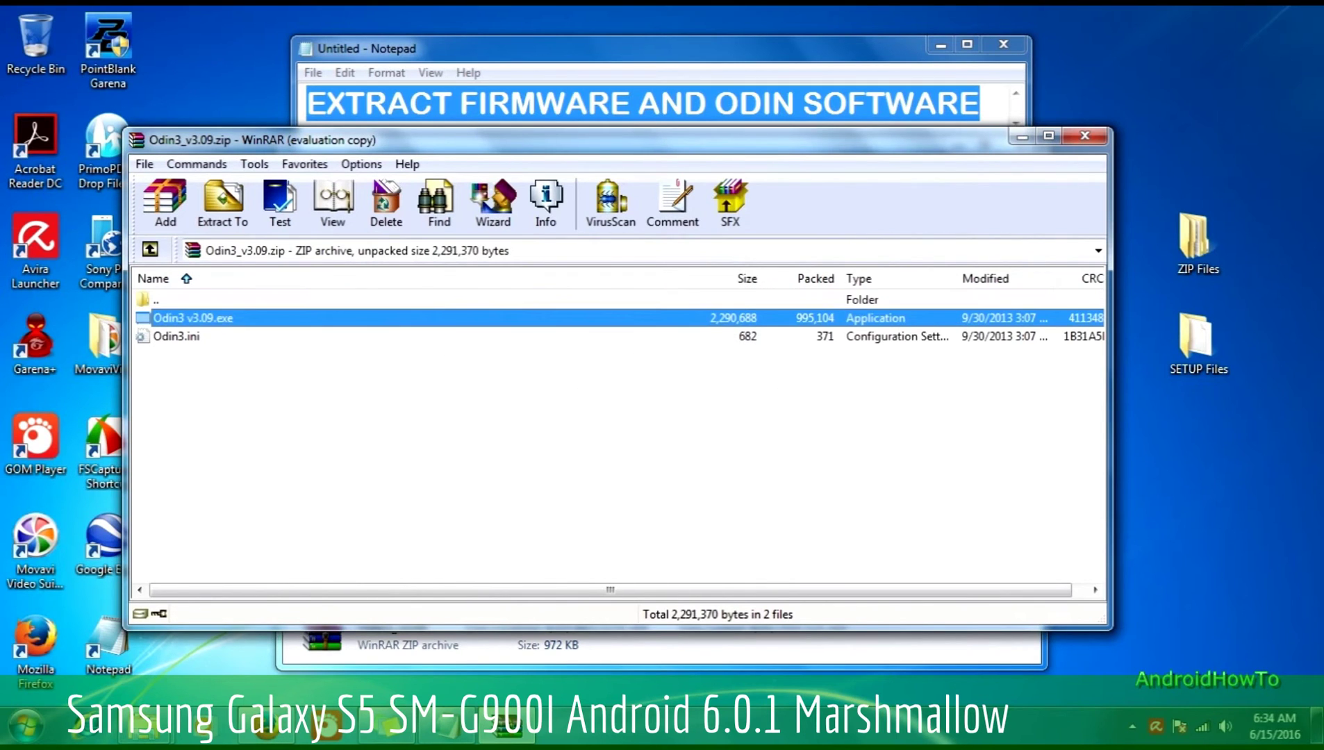
{"action": "key", "text": "ctrl+a"}
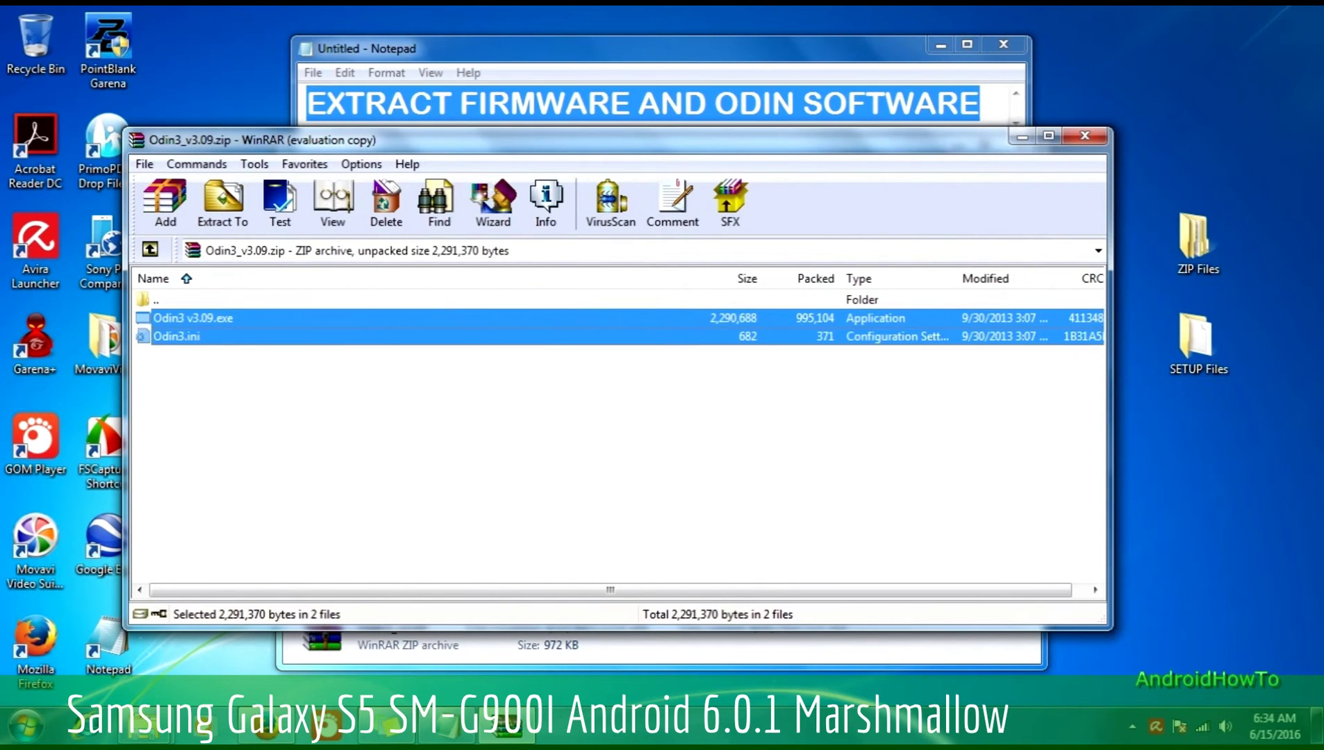
{"action": "left_click", "coordinate": [223, 204]}
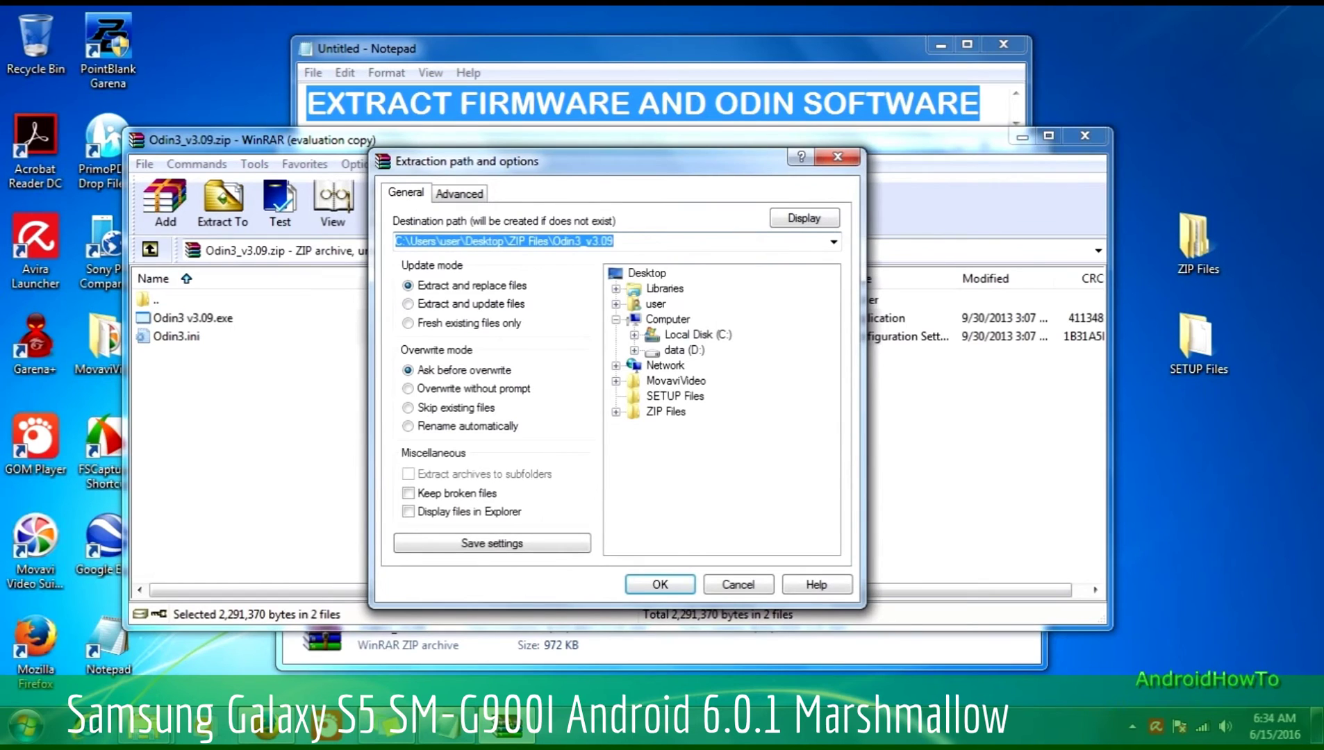
{"action": "left_click", "coordinate": [675, 396]}
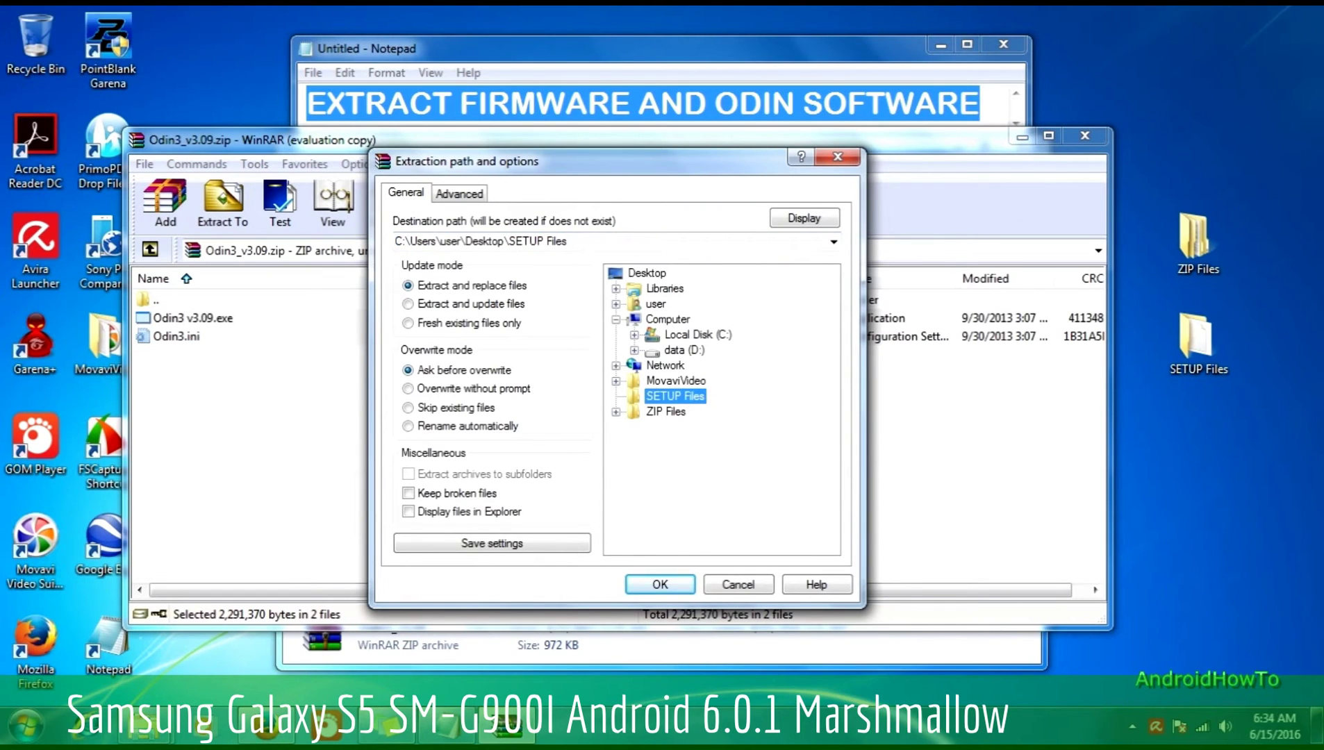
{"action": "key", "text": "Return"}
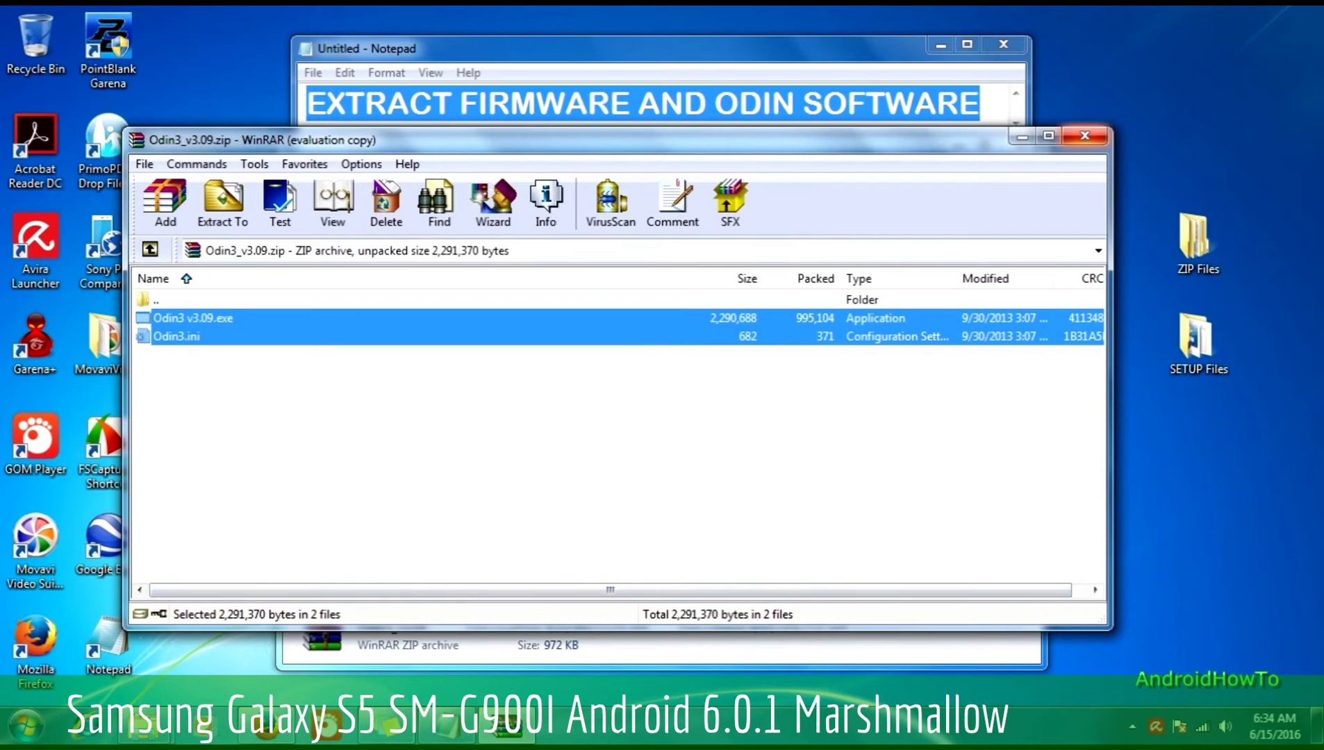
{"action": "left_click", "coordinate": [1085, 135]}
{"action": "left_click", "coordinate": [1019, 144]}
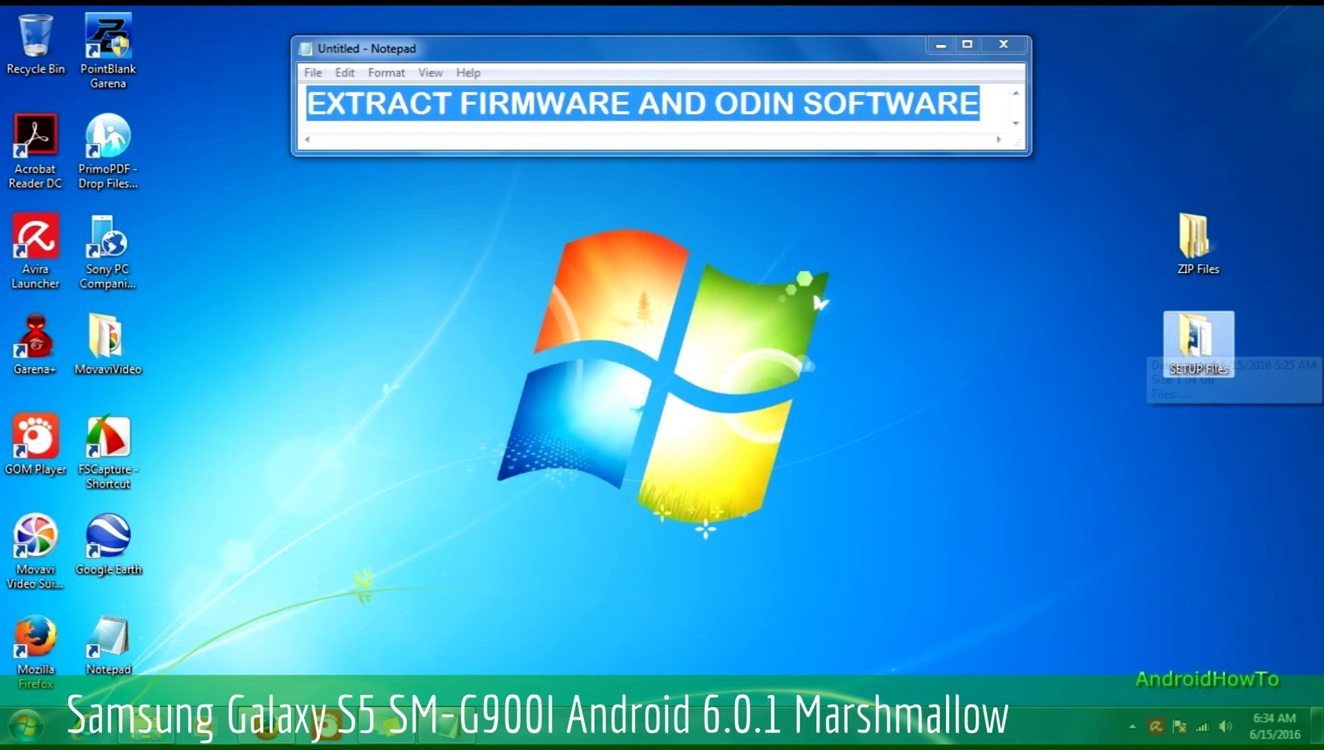
Open the desktop folder SETUP Files and check the extracted firmware file and the Odin3 v3.09 application
{"action": "double_click", "coordinate": [1199, 337]}
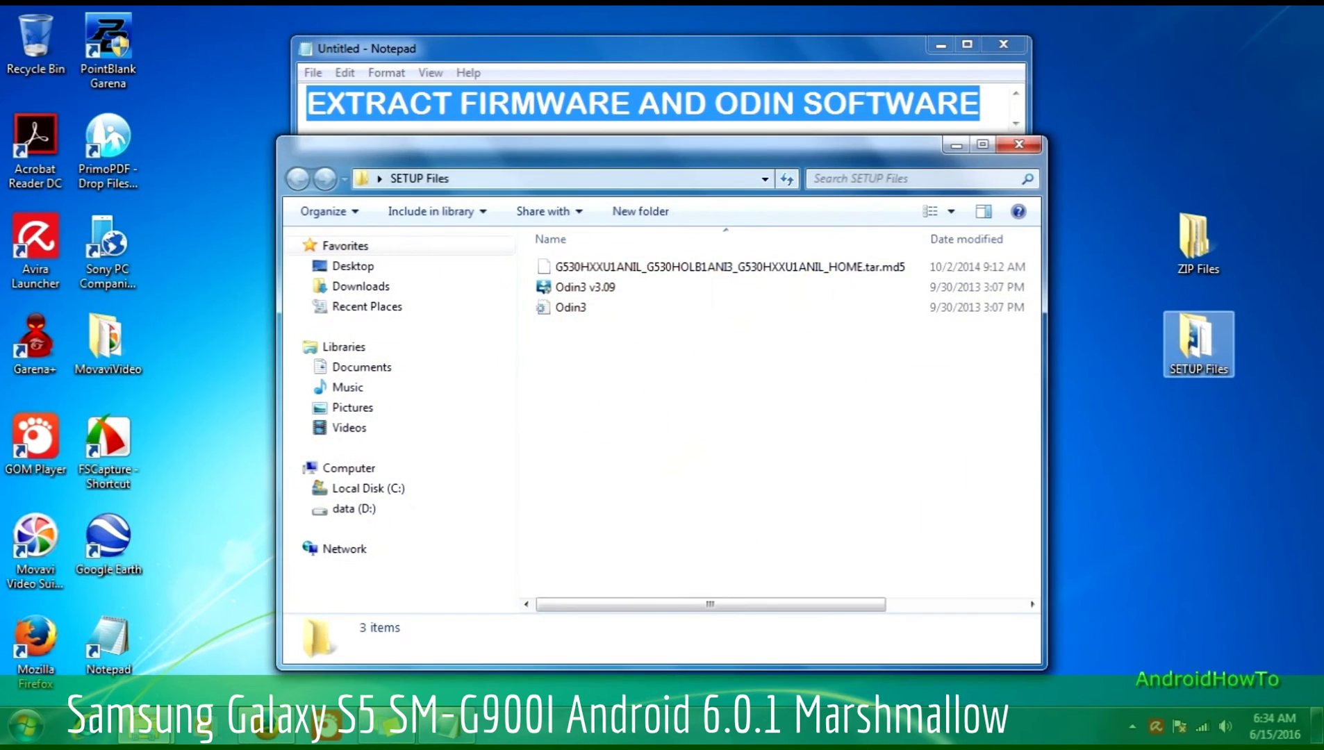
{"action": "left_click", "coordinate": [730, 267]}
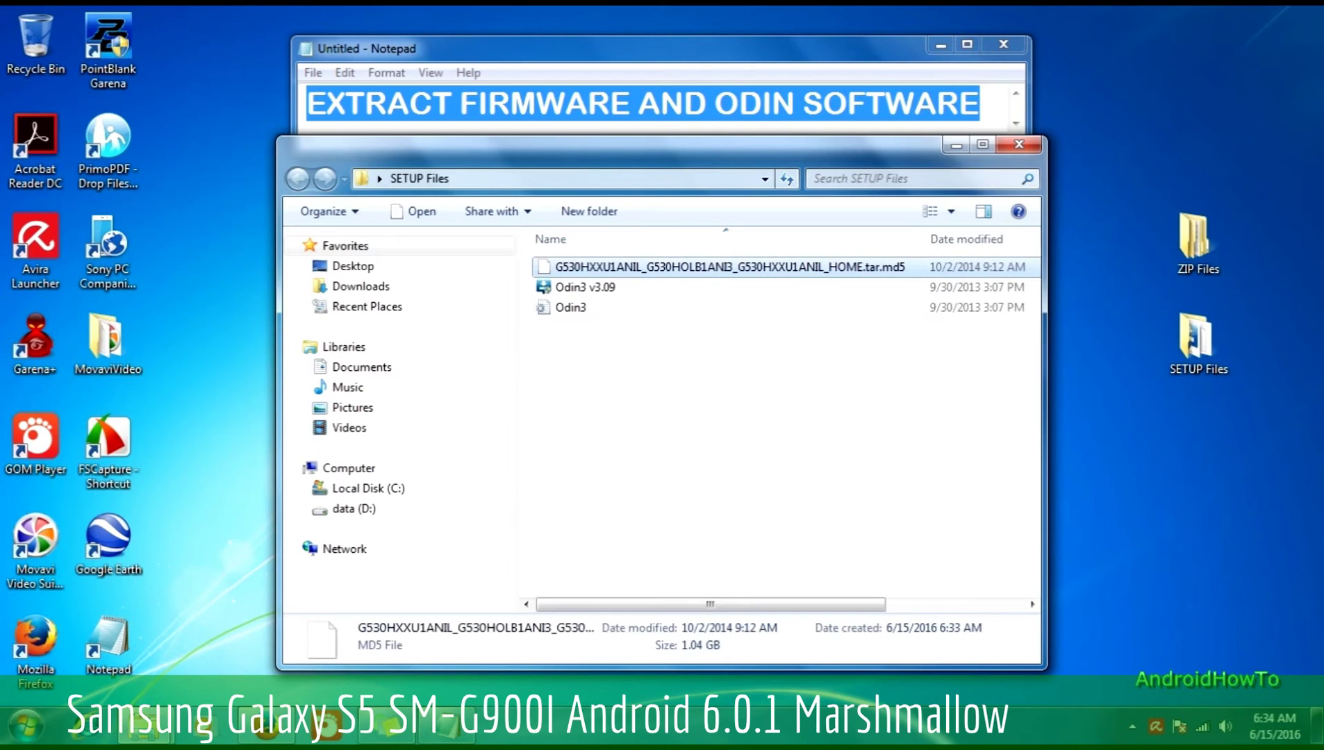
{"action": "left_click", "coordinate": [586, 287]}
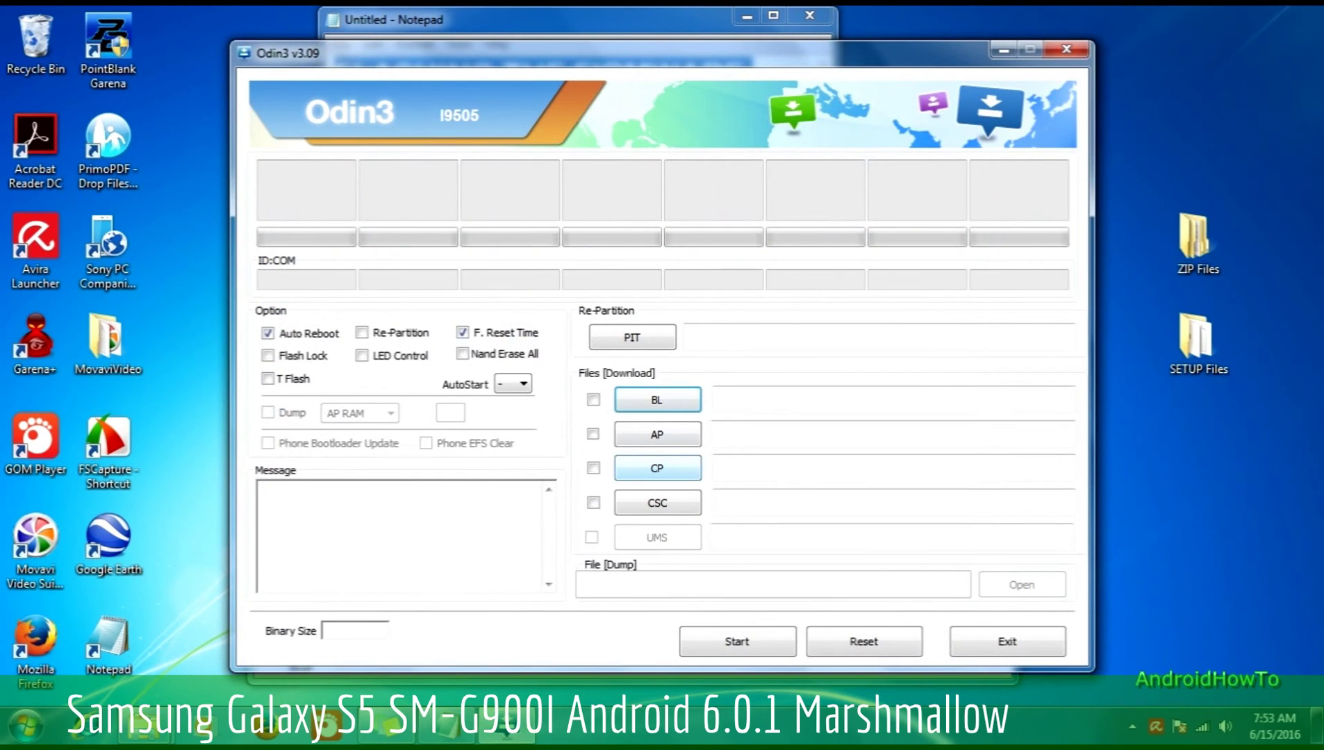
In Odin, load G530HXXU2BOH7_G530HODD2BOH3_G530HXXU2BOH5_HOME.tar.md5 from the desktop folder SETUP Files as the AP file and start flashing
{"action": "left_click_drag", "start_coordinate": [625, 53], "coordinate": [593, 104]}
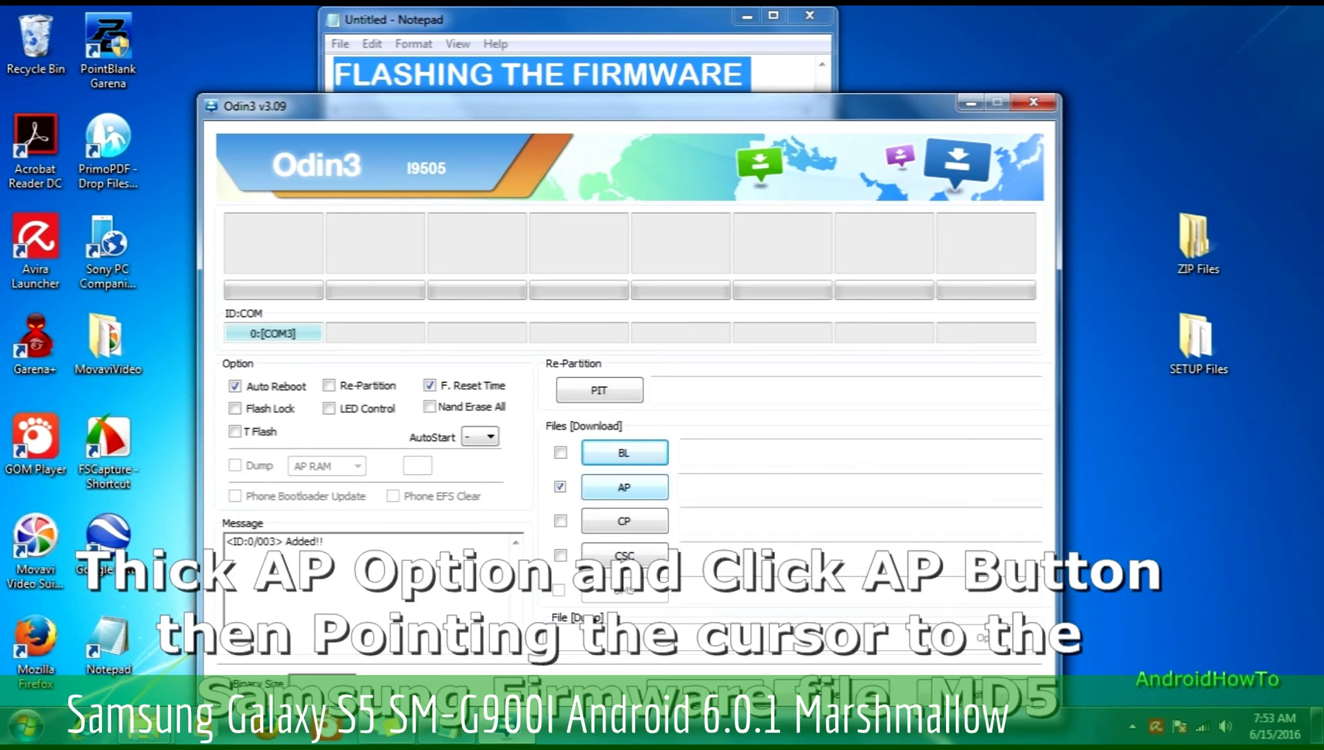
{"action": "left_click", "coordinate": [623, 487]}
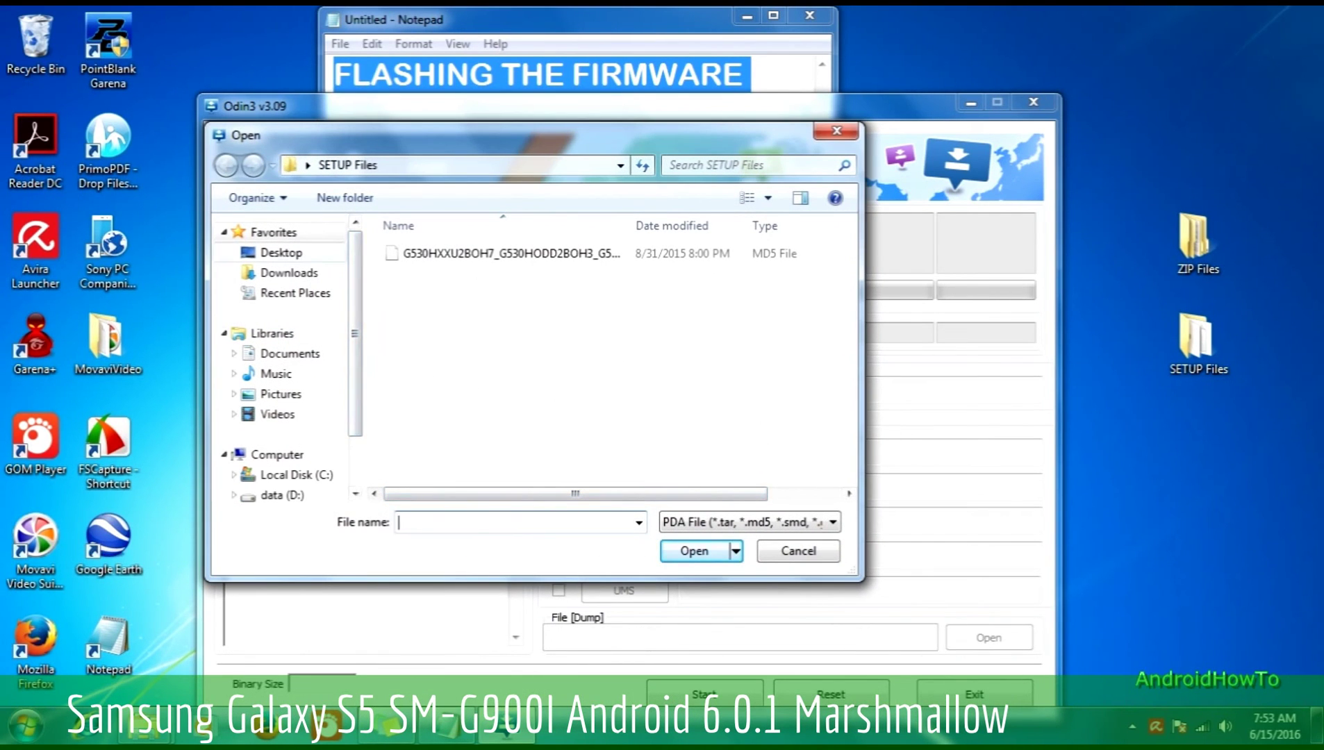
{"action": "left_click", "coordinate": [280, 252]}
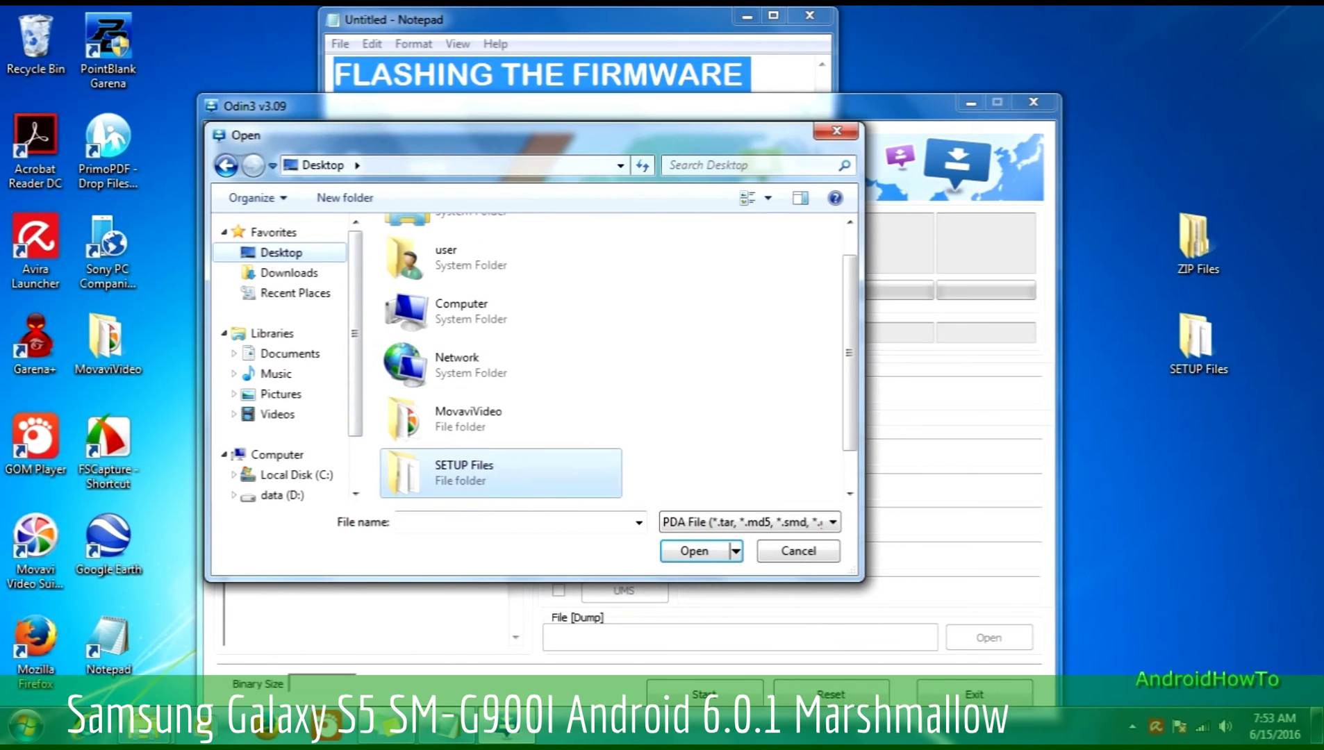
{"action": "double_click", "coordinate": [467, 473]}
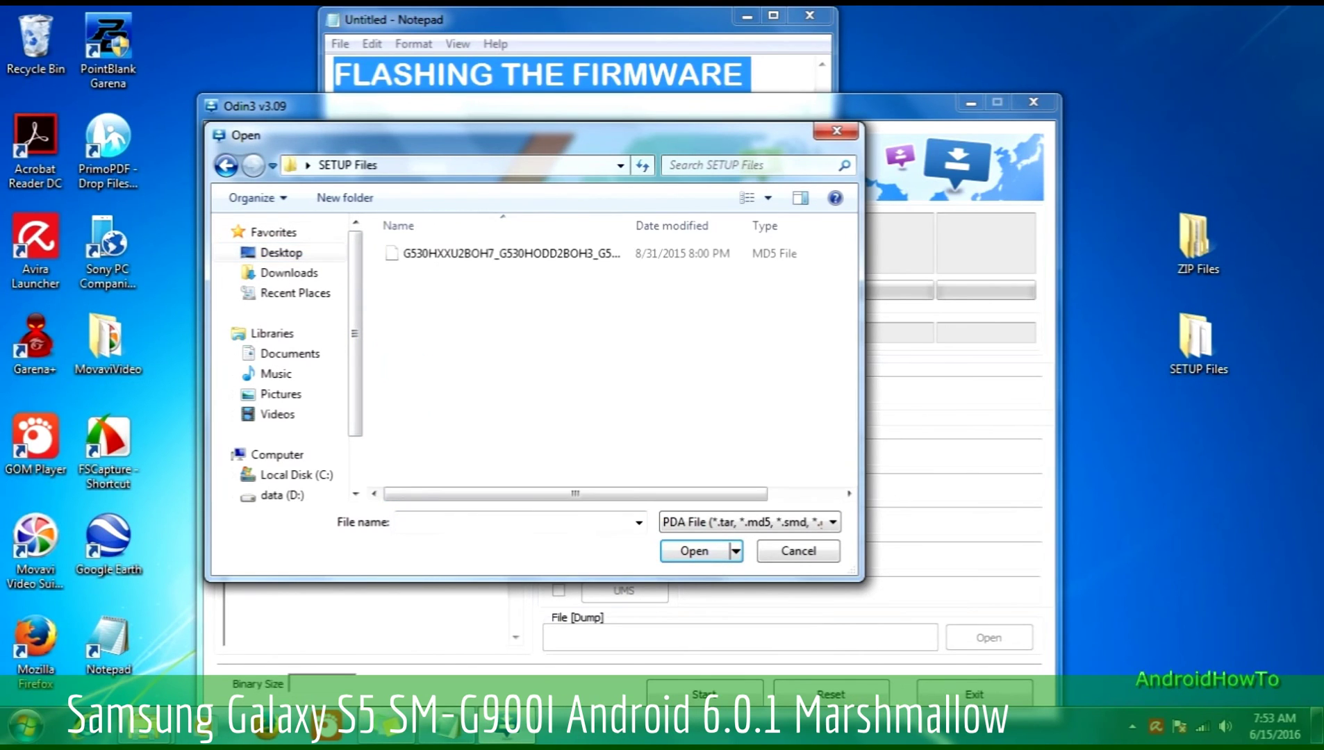
{"action": "left_click", "coordinate": [511, 253]}
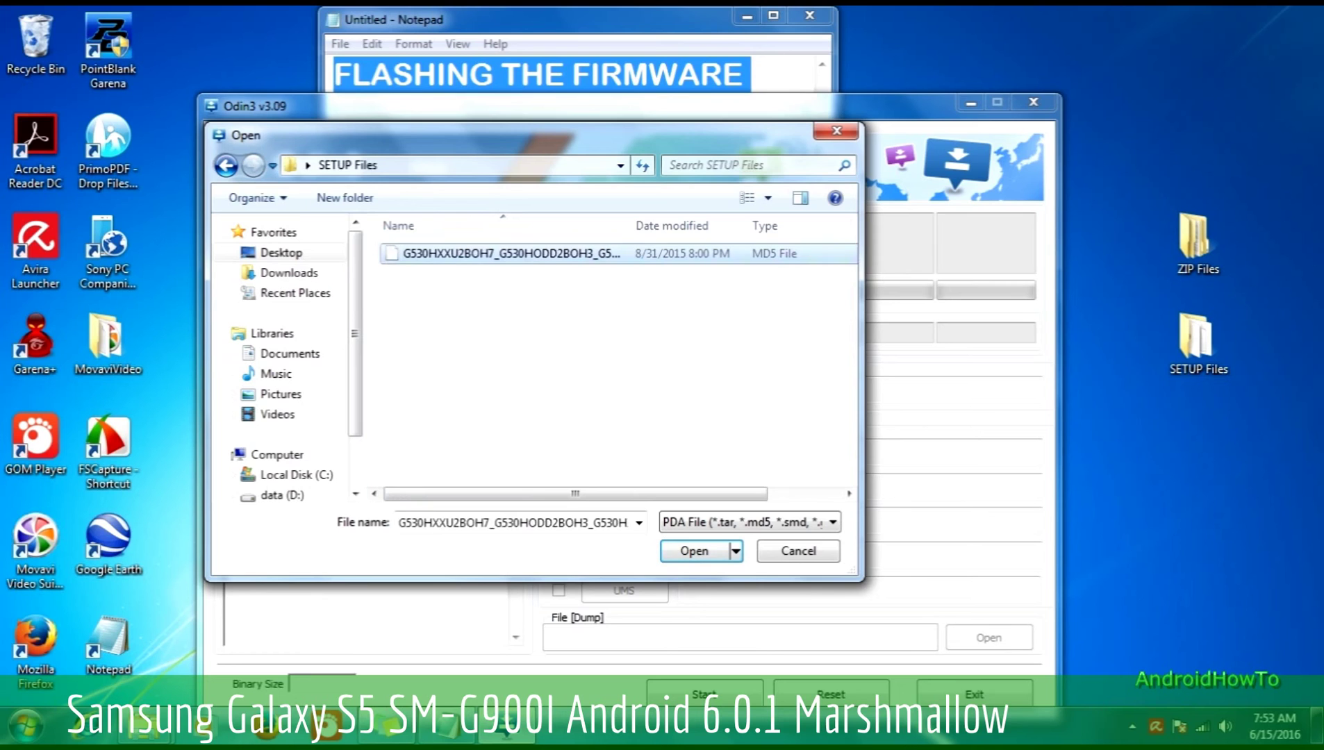
{"action": "key", "text": "Return"}
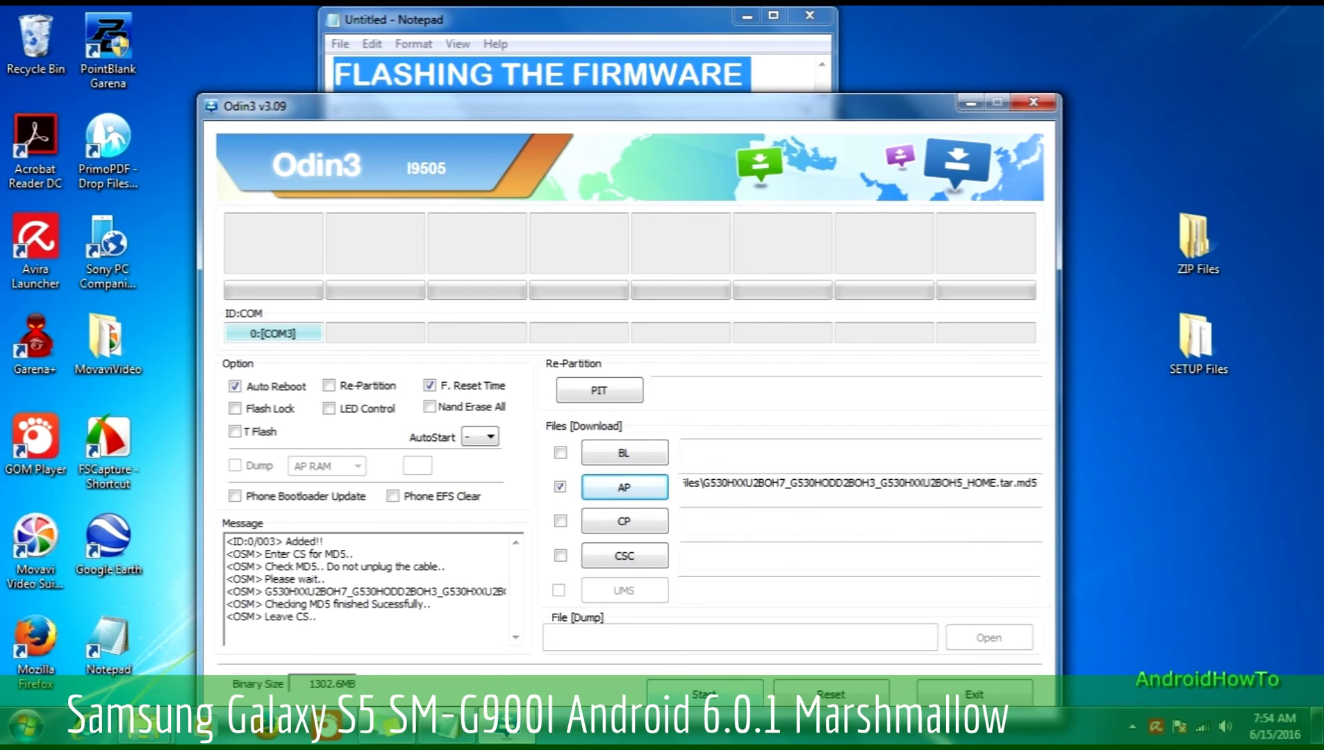
{"action": "left_click", "coordinate": [704, 694]}
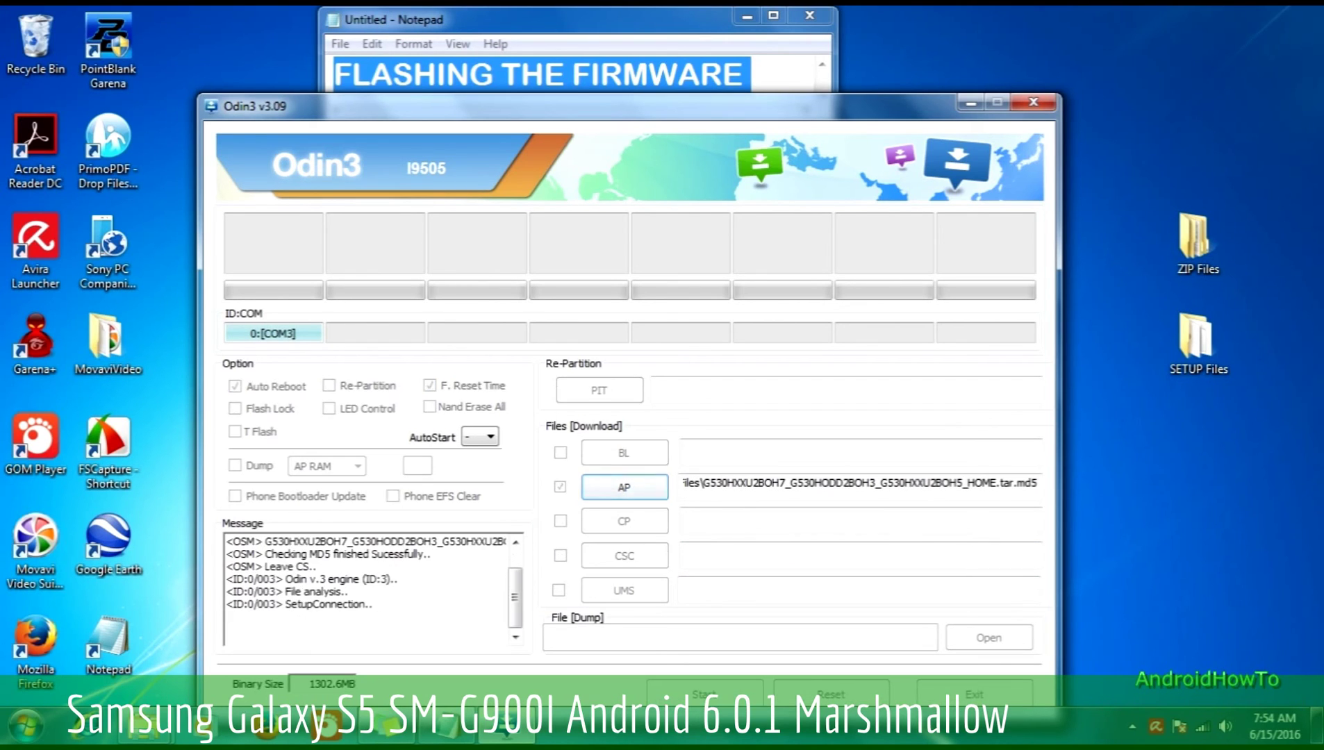